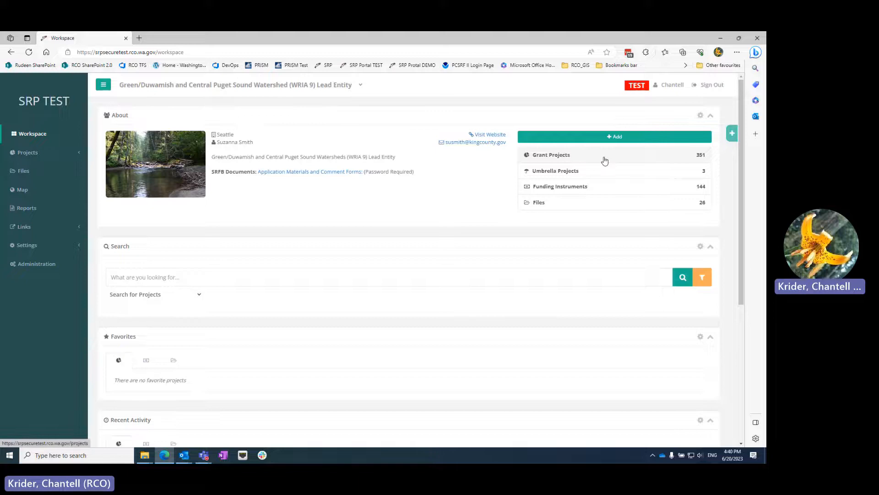
Create the grant project Metric Demo with a 5000000 estimated cost, Rec. and Conserv. Office (RCO) funding and the PRISM Submit template, and open it
left_click(591, 139)
left_click(565, 152)
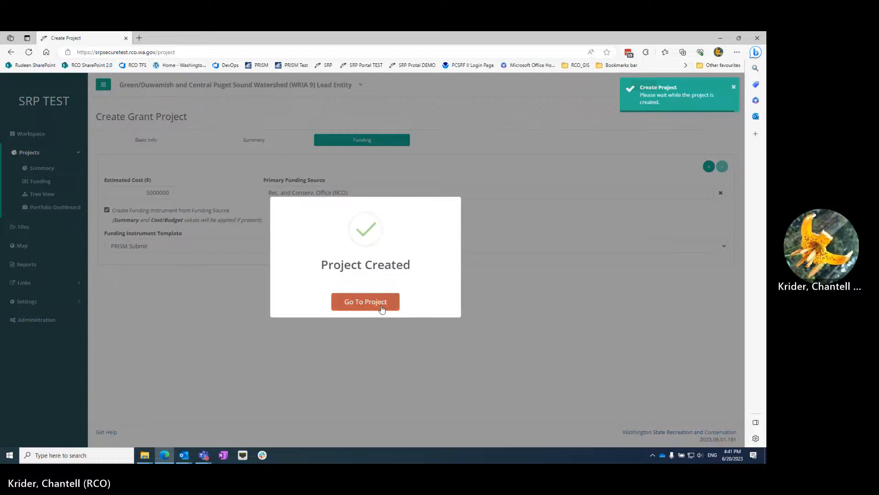
left_click(381, 306)
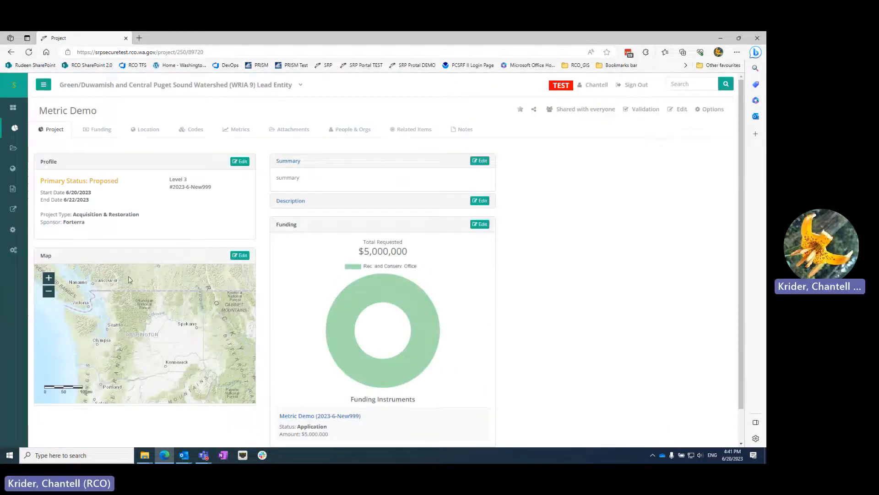
Open the project map for editing and turn off the County Parcels layer around Yarrow Point
left_click(238, 269)
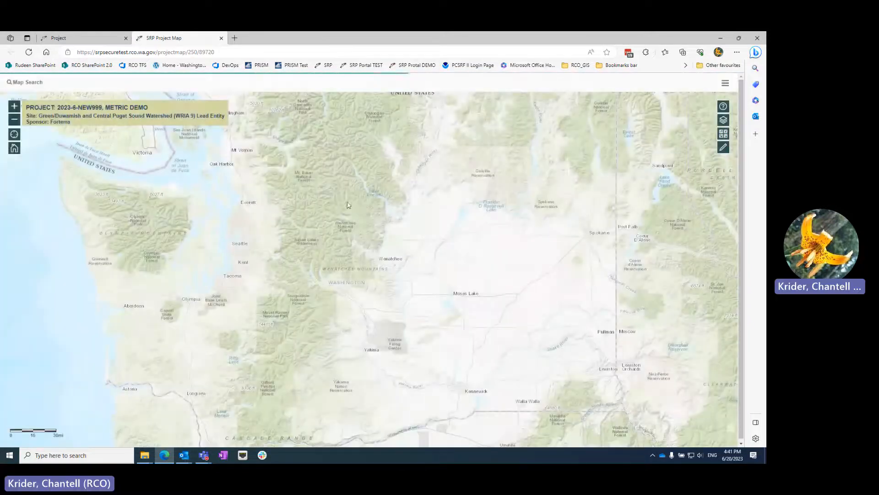
left_click(724, 120)
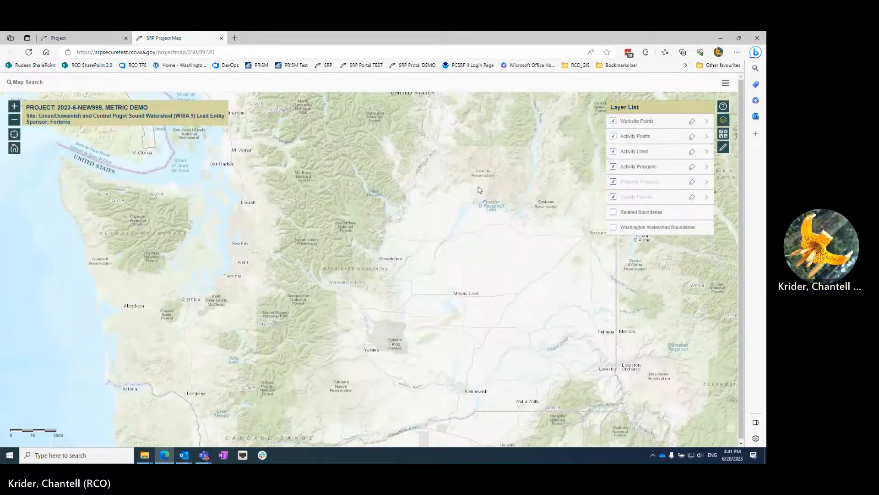
scroll(339, 225, "up", 3)
left_click_drag(280, 222, 732, 195)
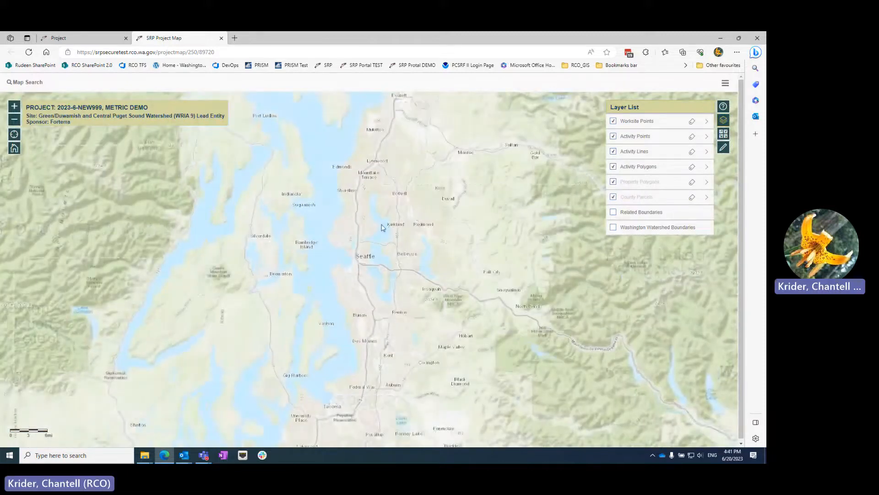
scroll(383, 228, "up", 1)
scroll(404, 267, "up", 2)
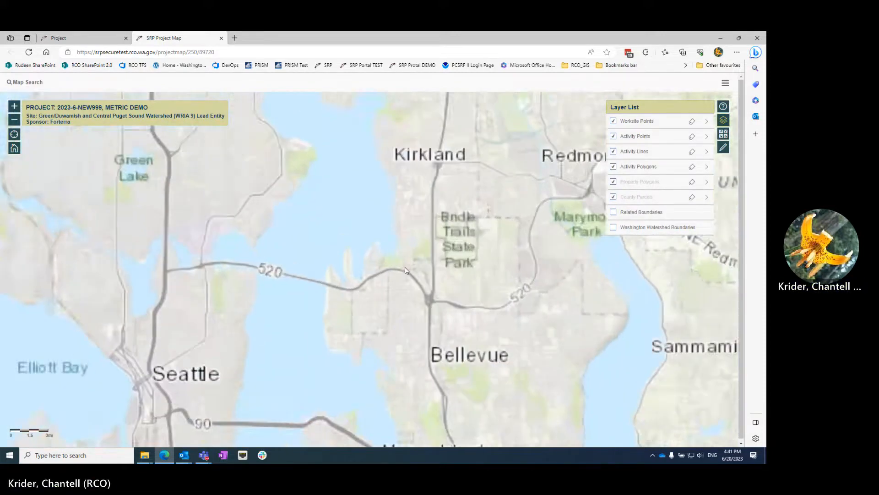
scroll(398, 271, "up", 2)
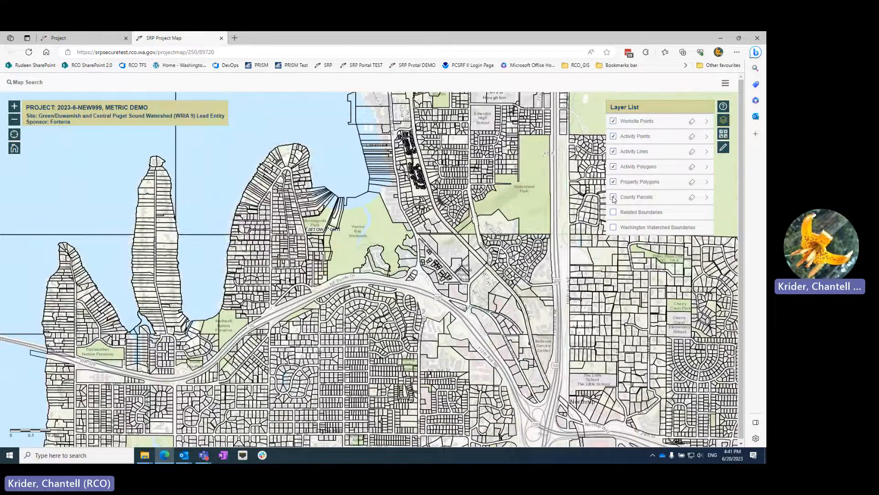
left_click(614, 196)
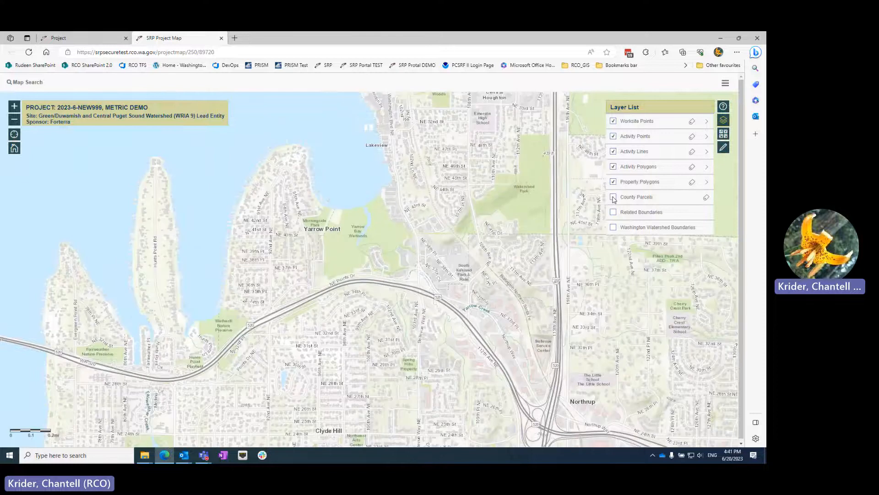
Draw a worksite point beside the Yarrow Point label and name it Restoration
left_click(723, 147)
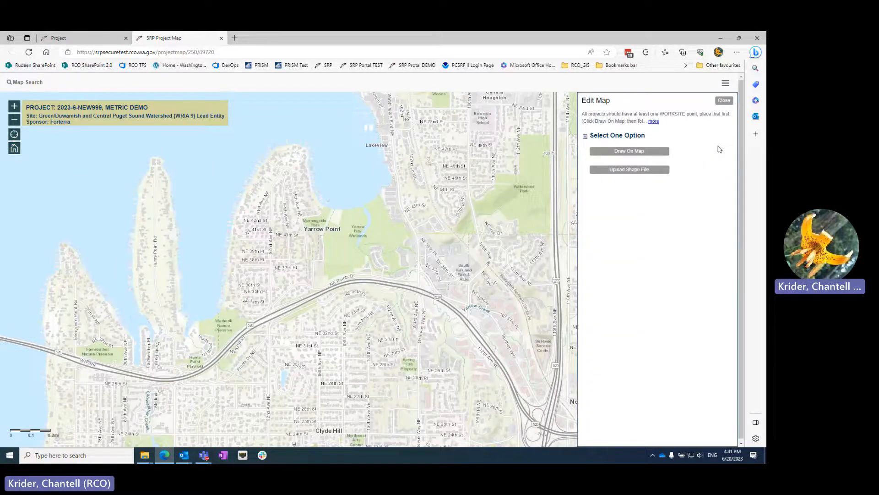
left_click(631, 152)
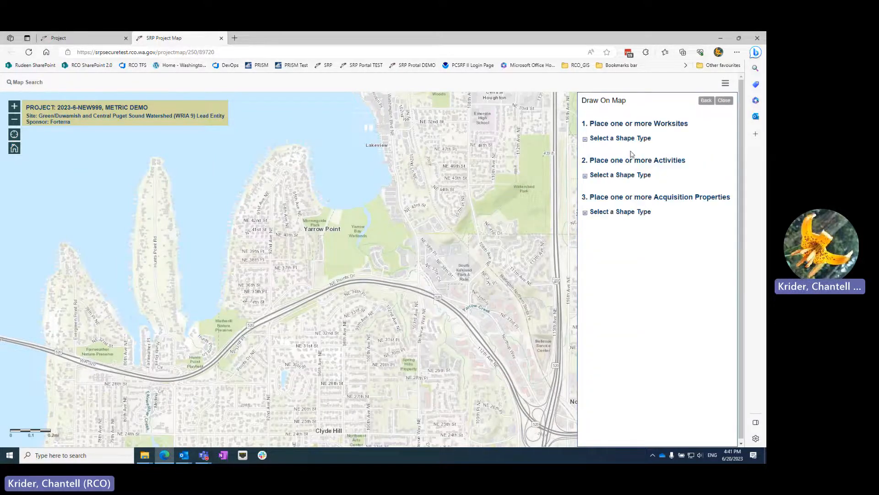
left_click(585, 139)
left_click(596, 184)
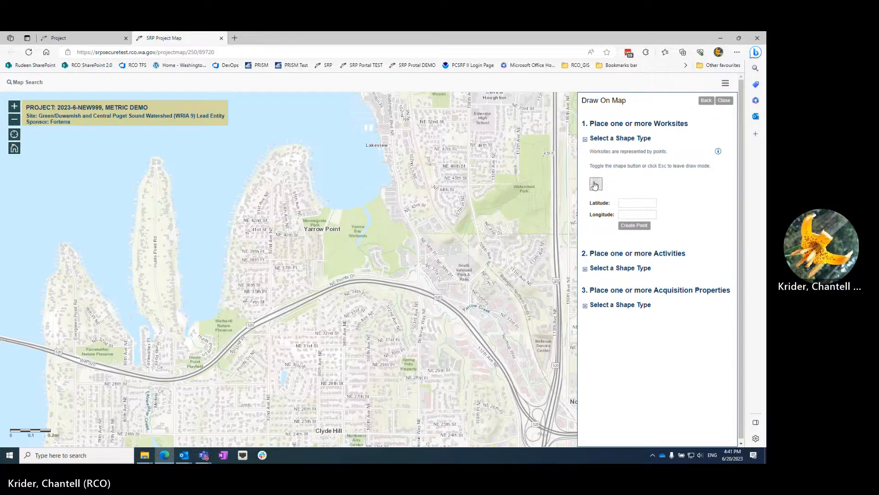
left_click(345, 228)
left_click(582, 127)
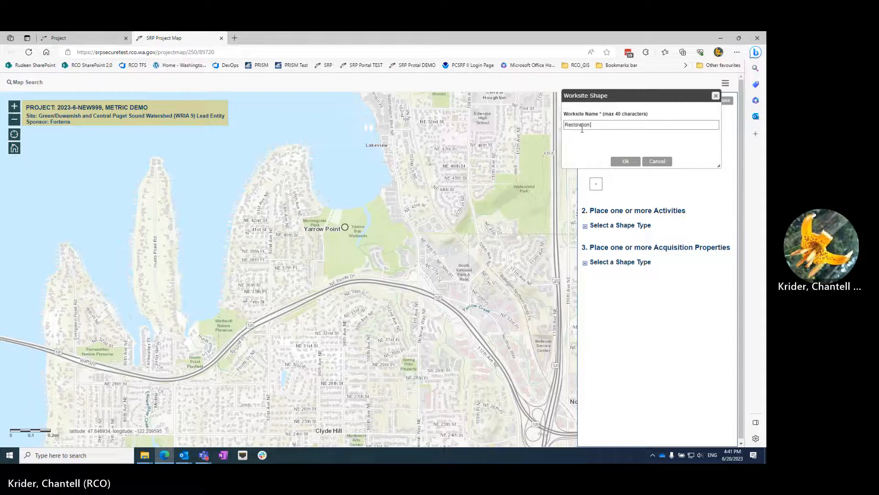
left_click(615, 160)
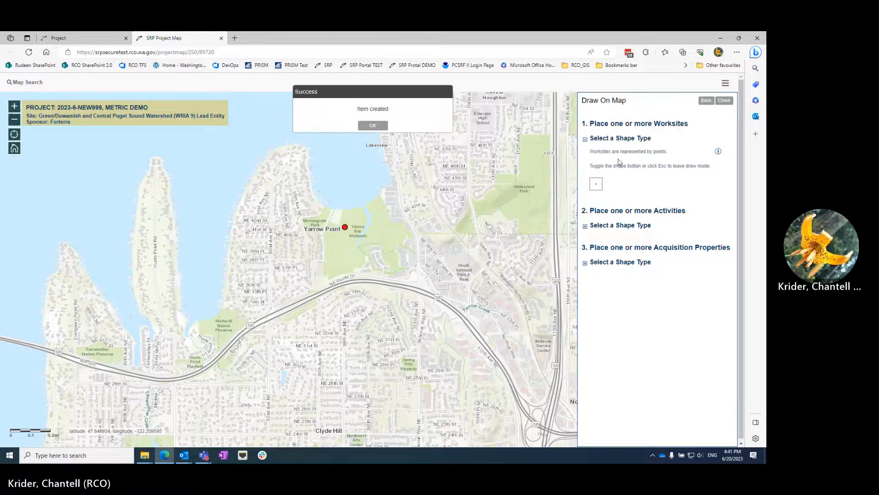
Add a second worksite point just east of Yarrow Bay Wetlands and name it Acquisition, correcting its spelling
left_click(596, 183)
left_click(377, 219)
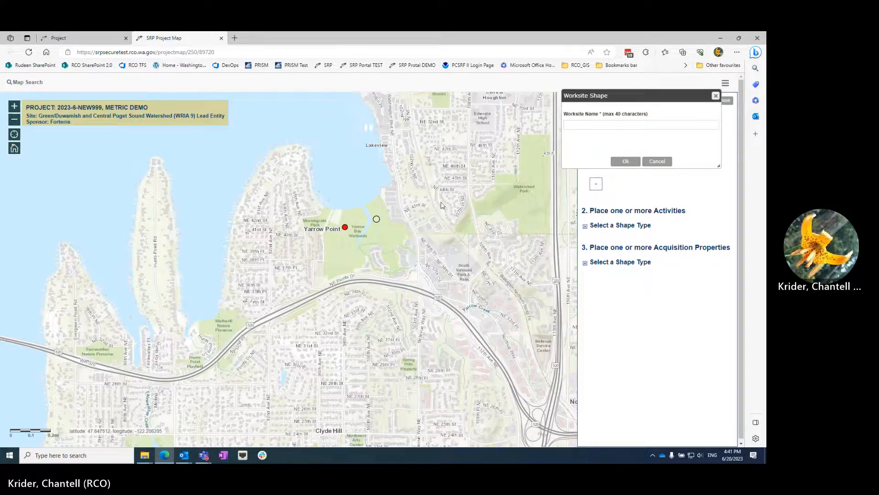
left_click(594, 126)
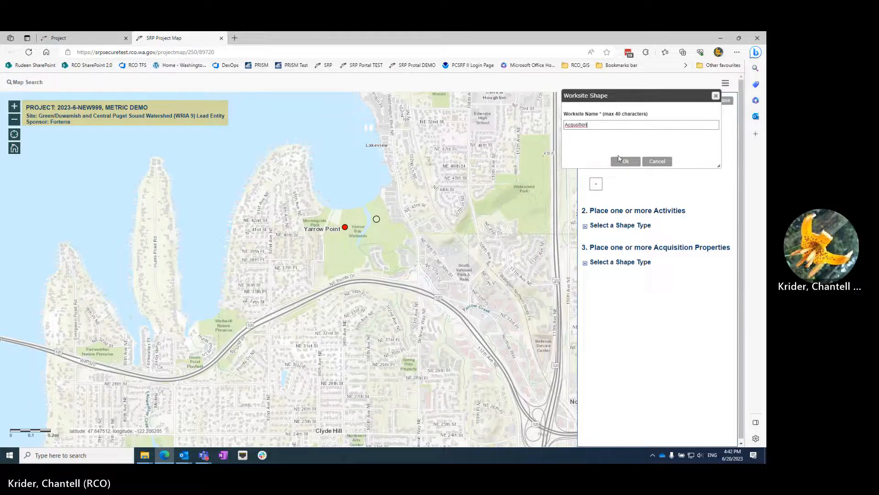
right_click(581, 124)
left_click(605, 132)
left_click(624, 161)
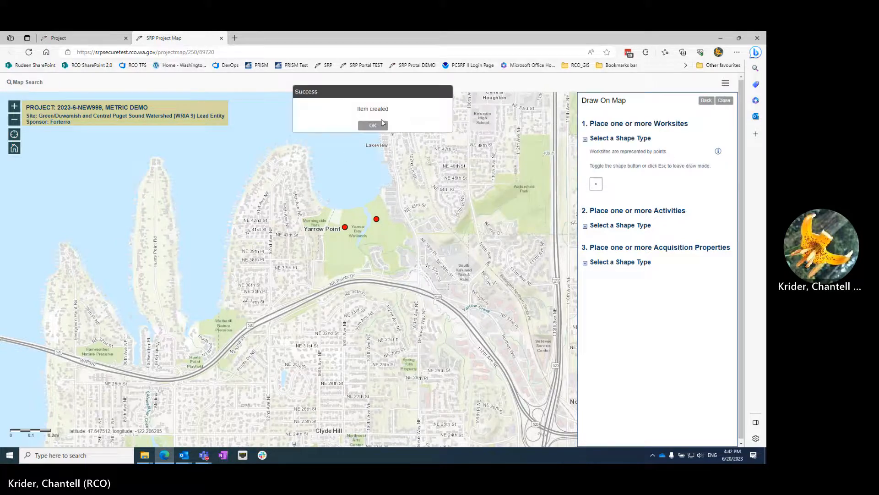
left_click(382, 124)
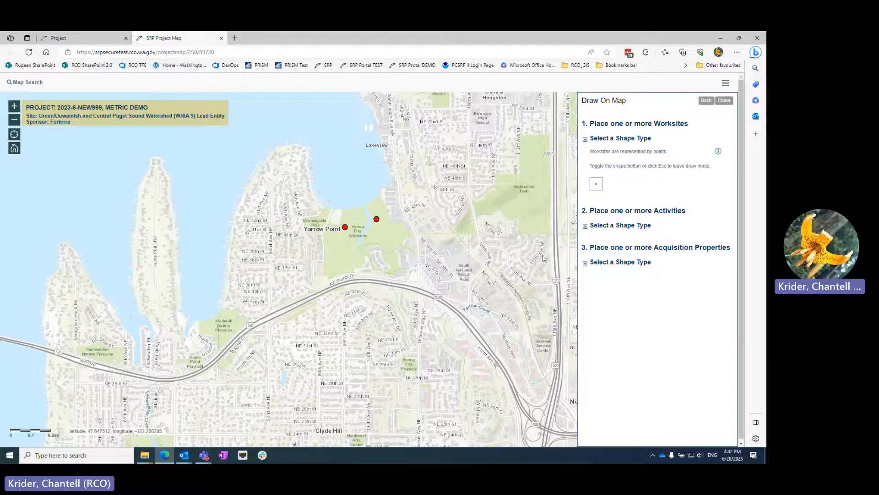
Place an activity point just below the Restoration worksite, named Barrier removal and associated with worksite #1 - Restoration
left_click(585, 225)
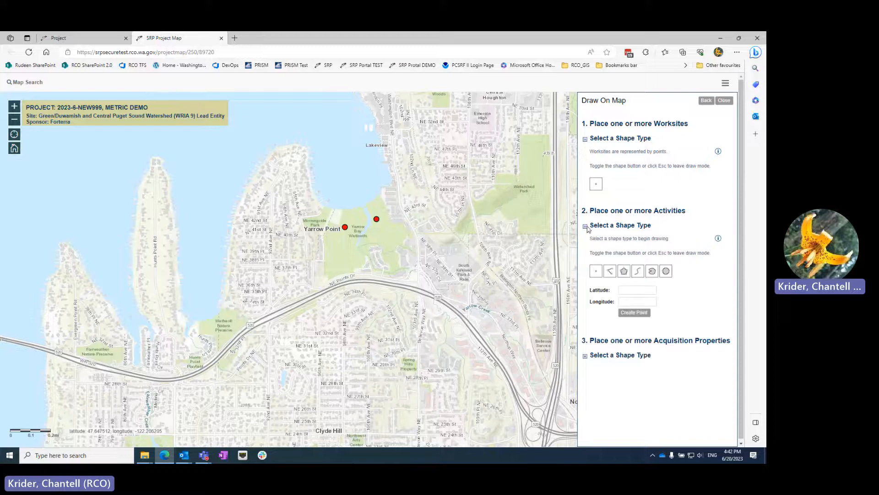
left_click(600, 275)
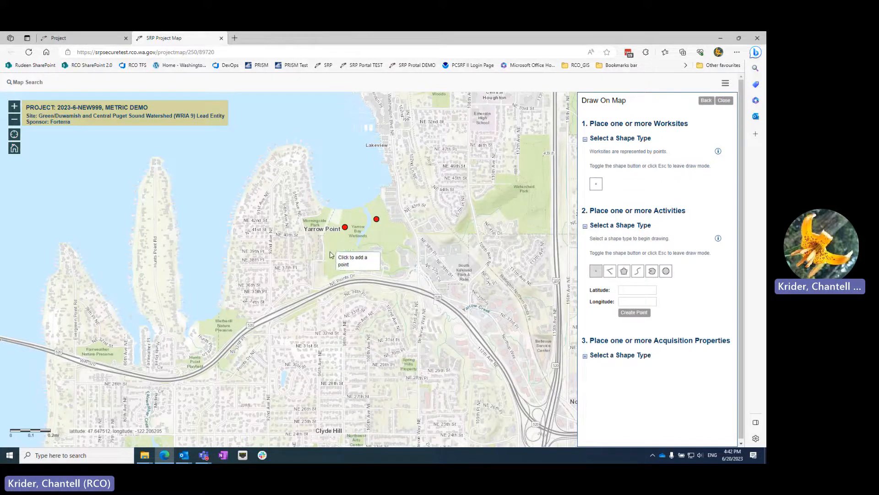
left_click(344, 238)
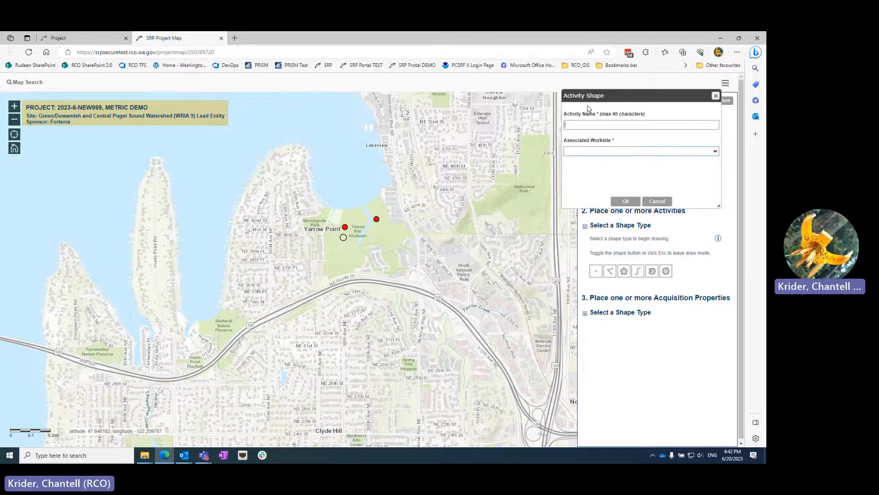
type("r")
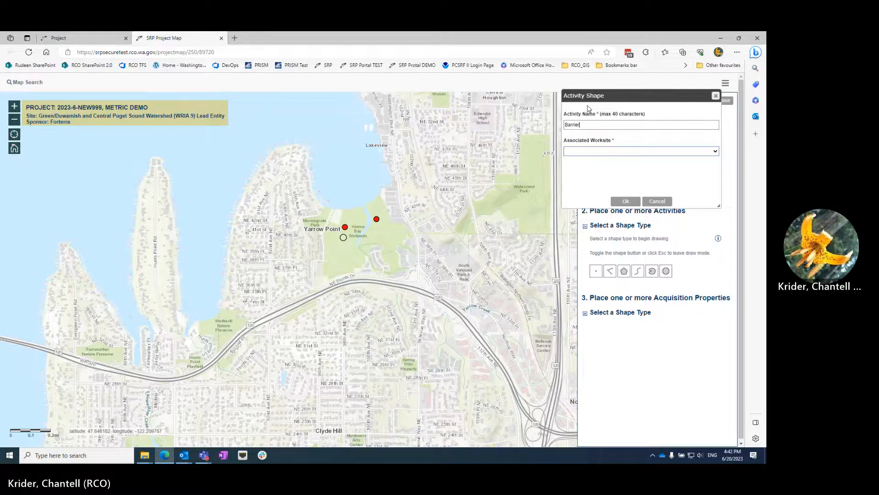
type("n remo")
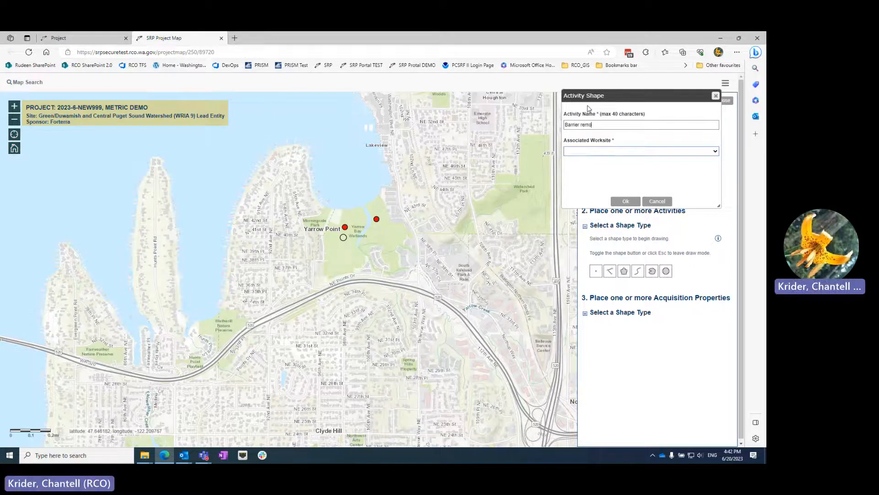
type("val")
left_click(713, 152)
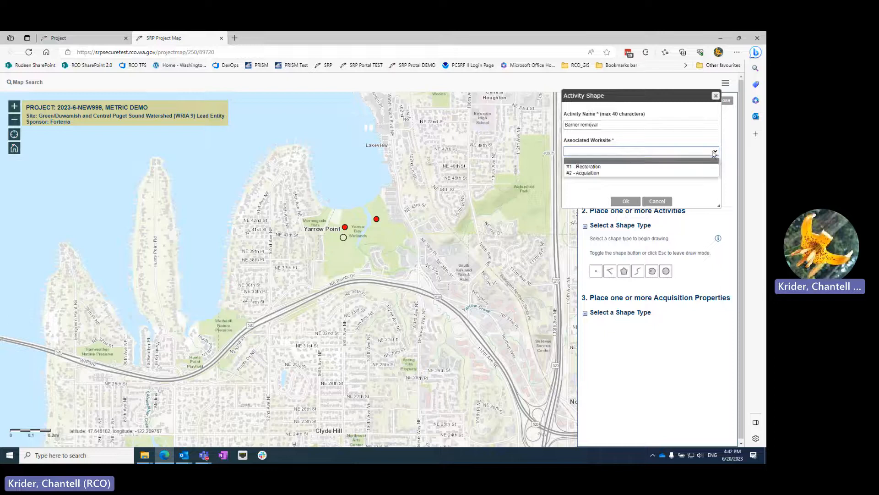
left_click(643, 167)
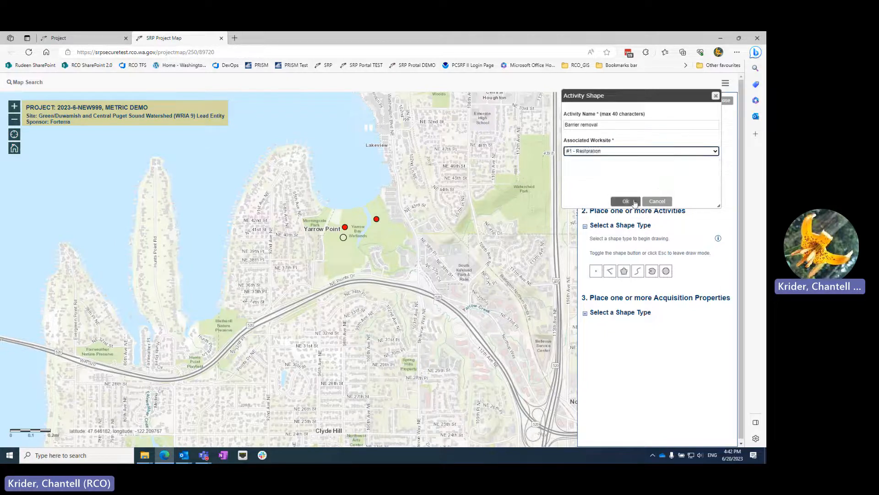
left_click(625, 202)
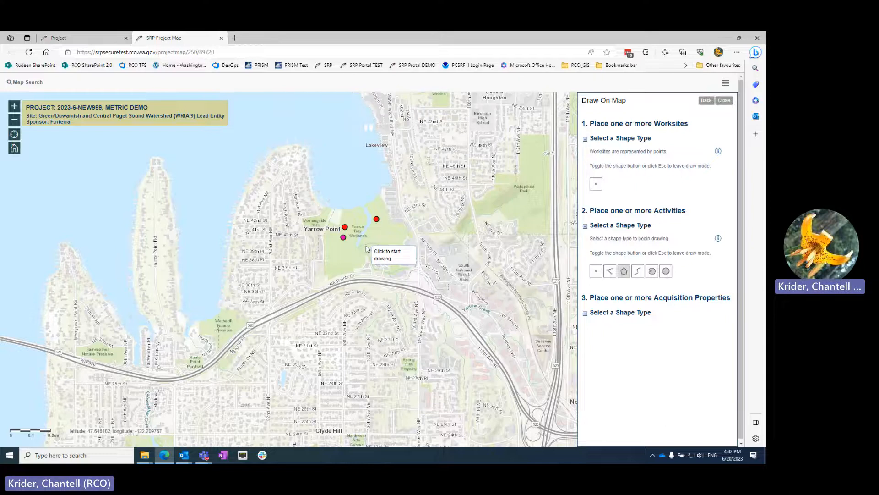
Draw a small triangular activity polygon below the Barrier removal point, named Riparian planting and associated with worksite #1 - Restoration
left_click(345, 246)
left_click(337, 253)
double_click(354, 251)
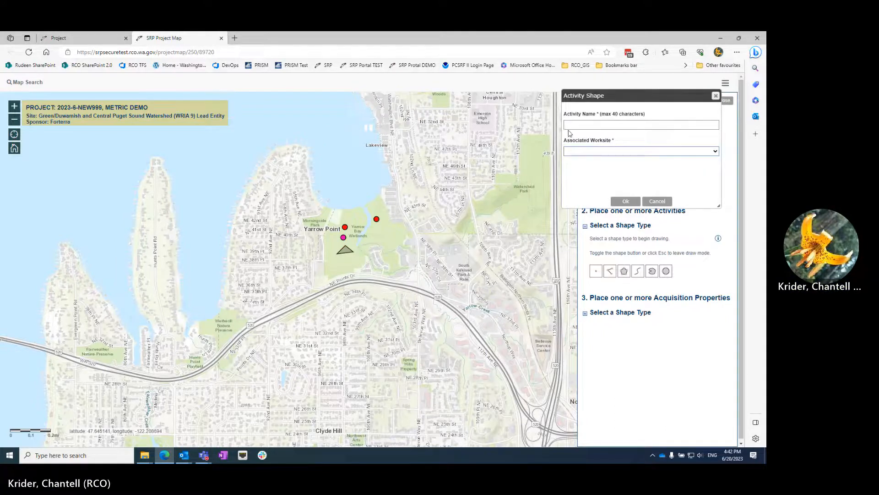
type("Rip")
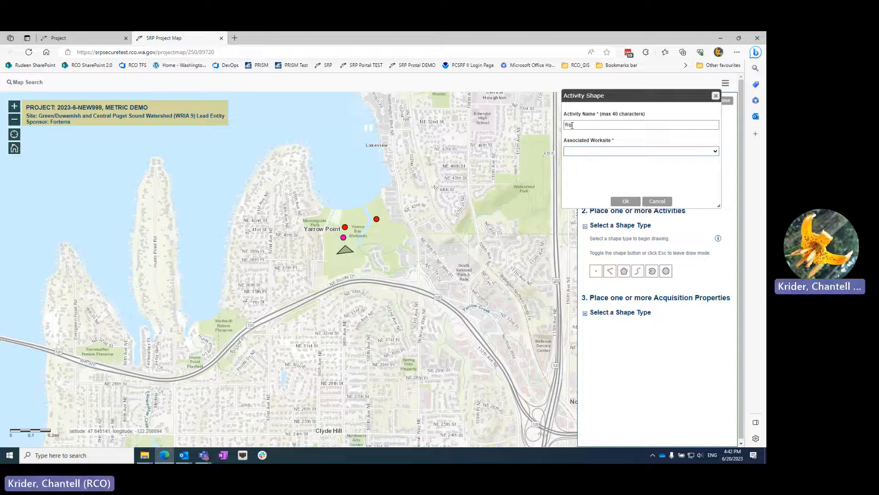
type("arian planting")
left_click(715, 151)
left_click(640, 168)
left_click(625, 201)
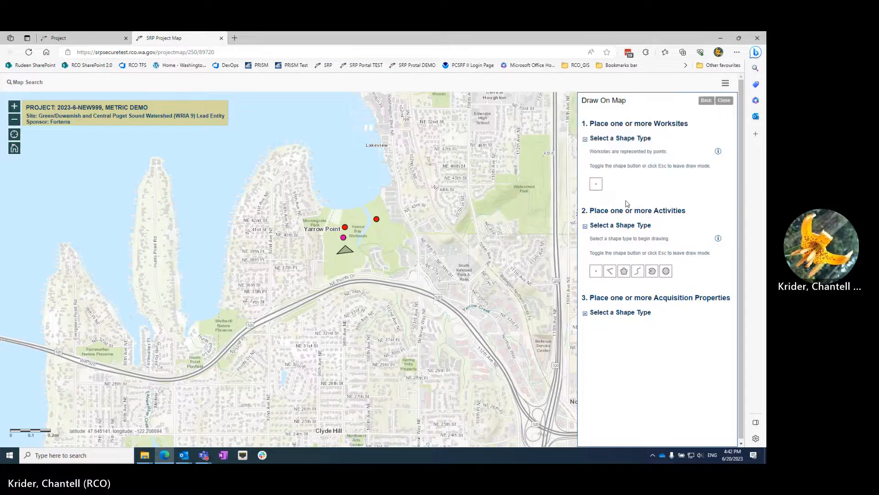
Draw a short activity line through Yarrow Bay Wetlands, name it Riparian planting and associate it with a worksite
left_click(610, 271)
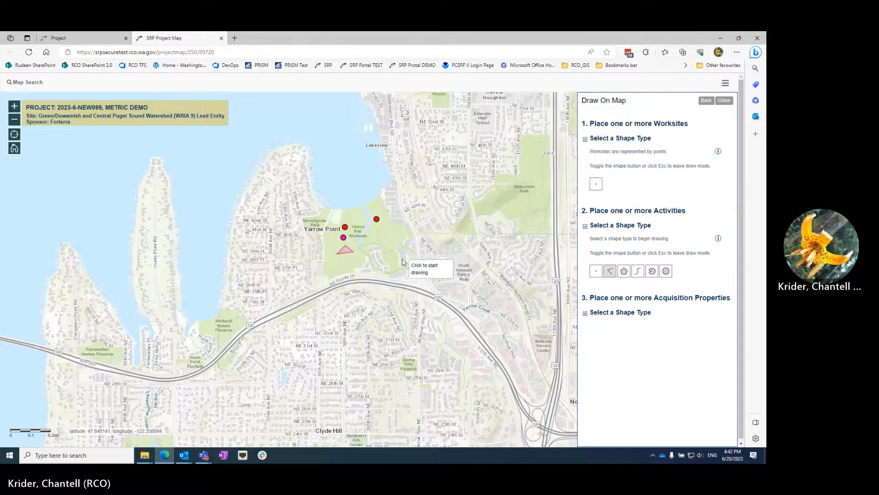
left_click(361, 234)
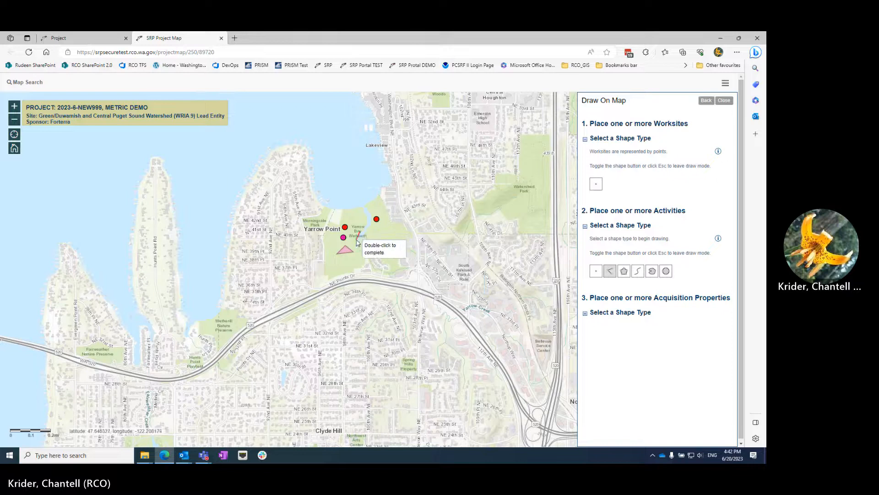
left_click(357, 242)
double_click(358, 247)
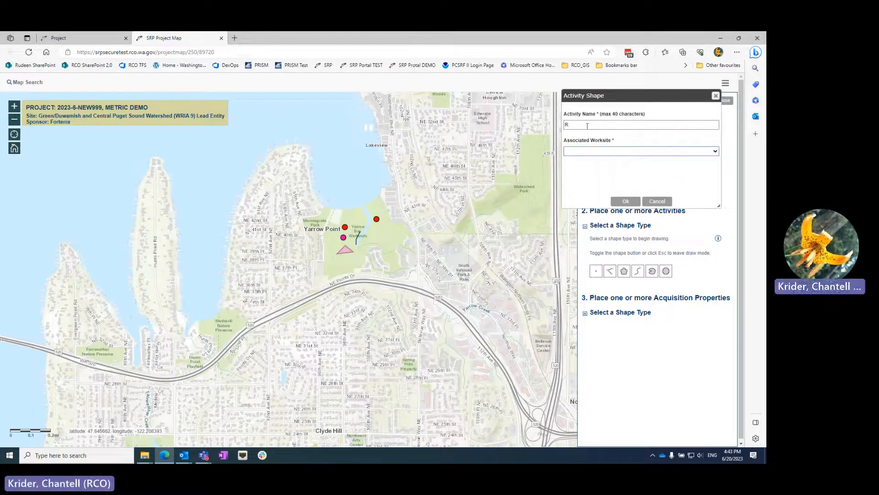
type("Riparian planting")
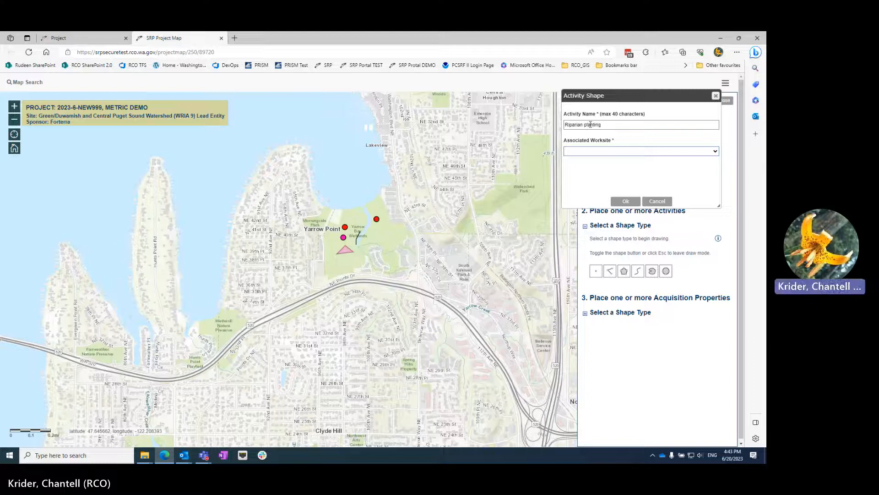
left_click(642, 151)
left_click(595, 159)
left_click(626, 201)
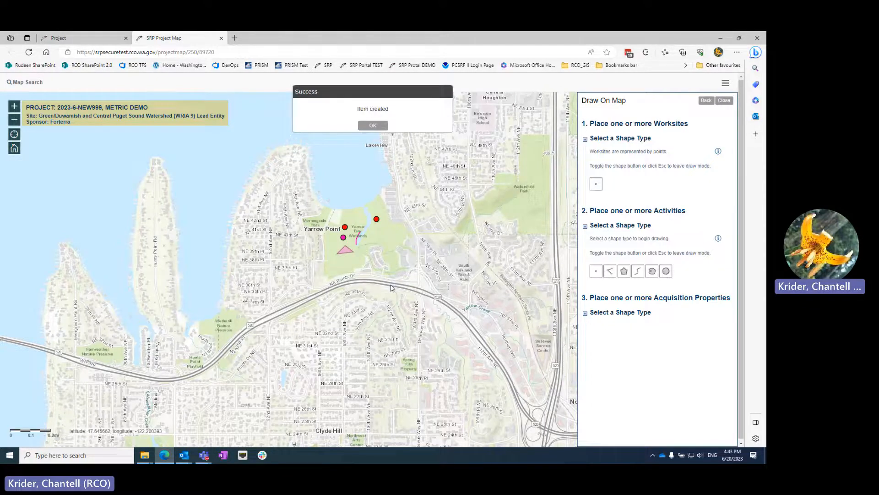
Check the Restoration worksite's details on the map and close them
left_click(345, 227)
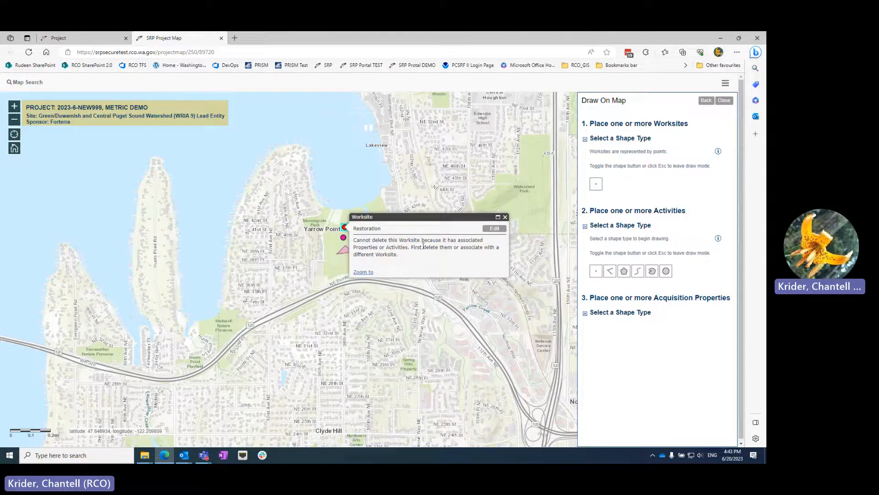
left_click(505, 217)
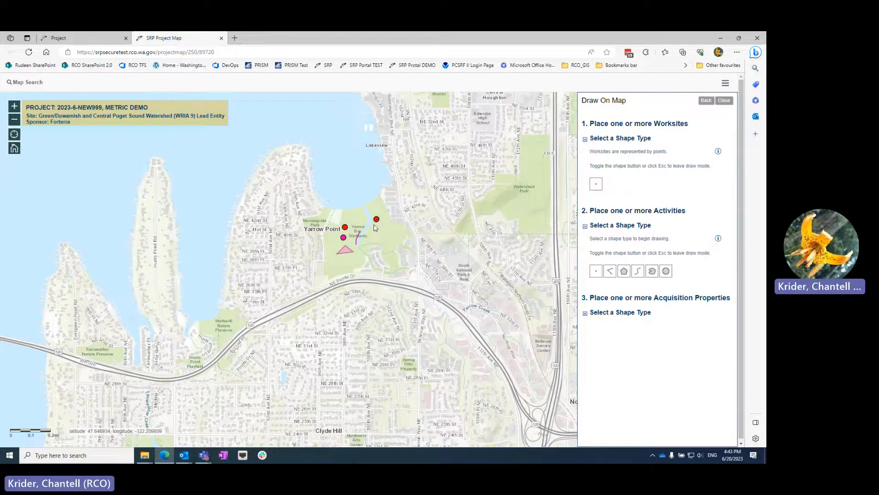
Draw a small five-sided acquisition property polygon just below the Acquisition worksite, east of Yarrow Bay Wetlands
left_click(586, 313)
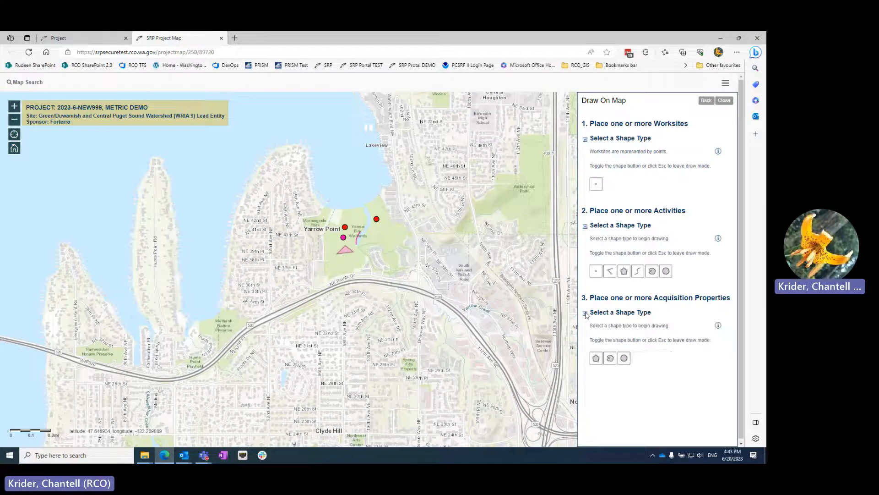
left_click(596, 359)
left_click(376, 221)
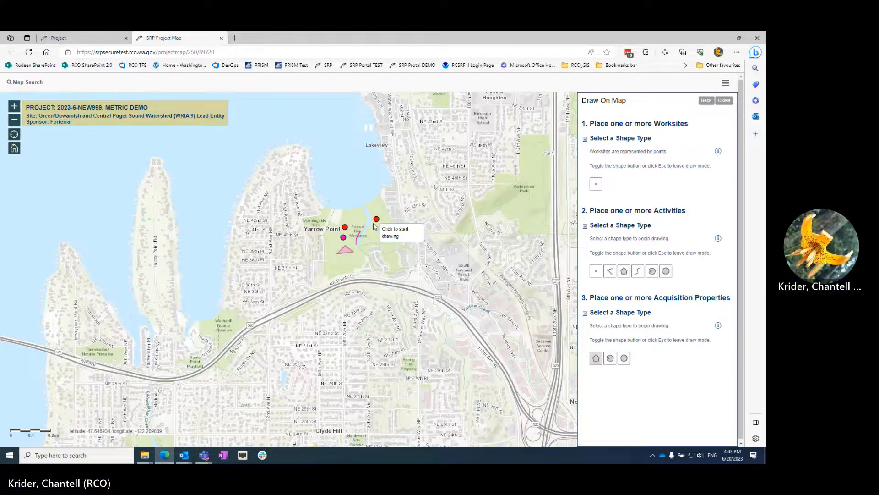
left_click(371, 234)
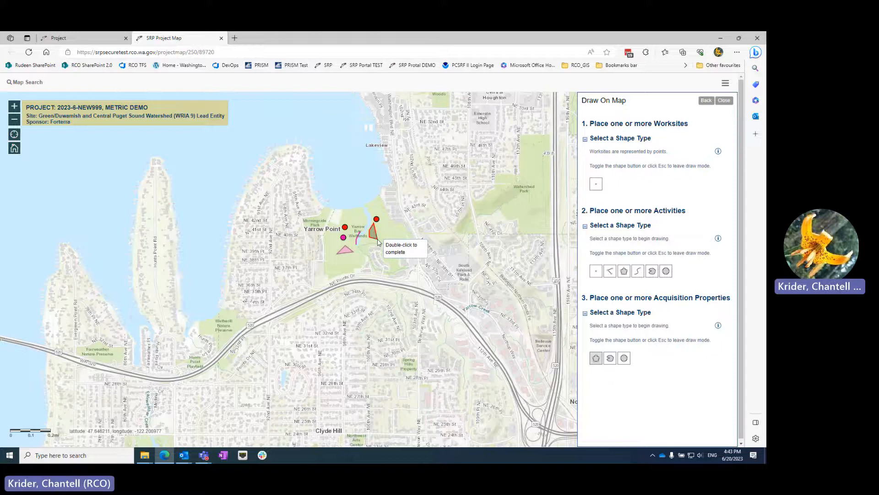
left_click(378, 240)
left_click(385, 238)
double_click(386, 228)
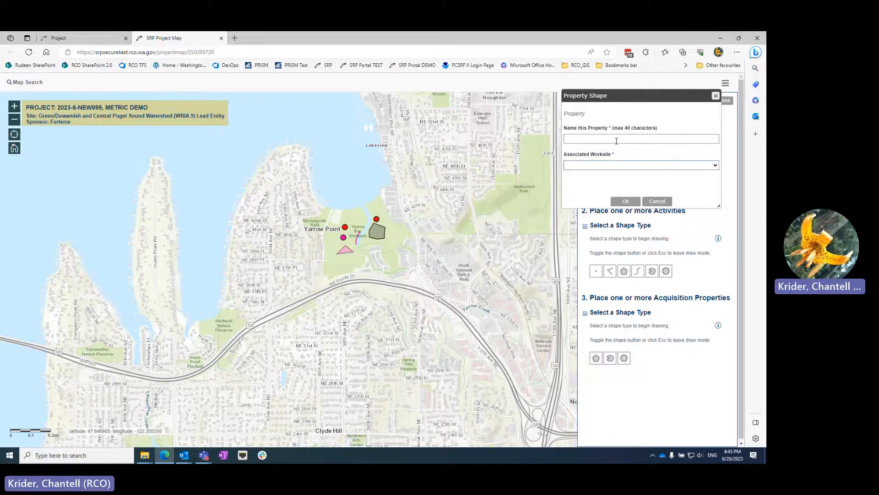
Name the new property with the owner's surname followed by "property", associate it with a worksite and save the shape
type("P")
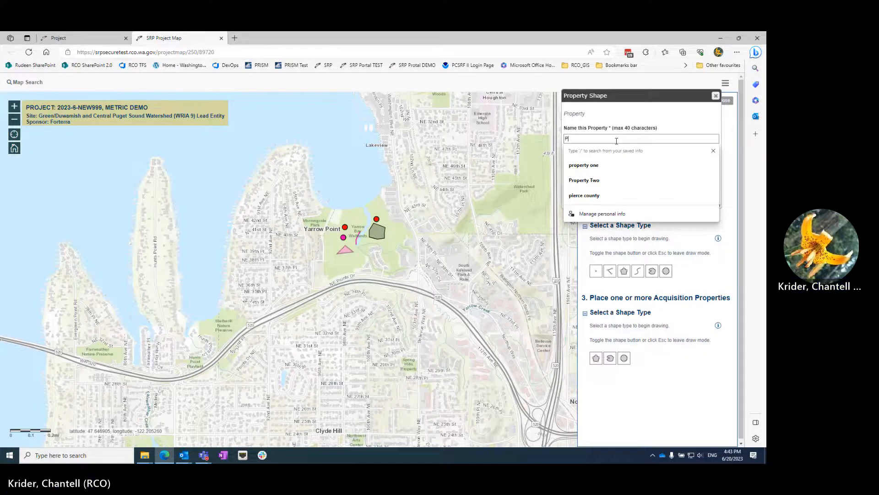
key("BackSpace")
type("Smith property")
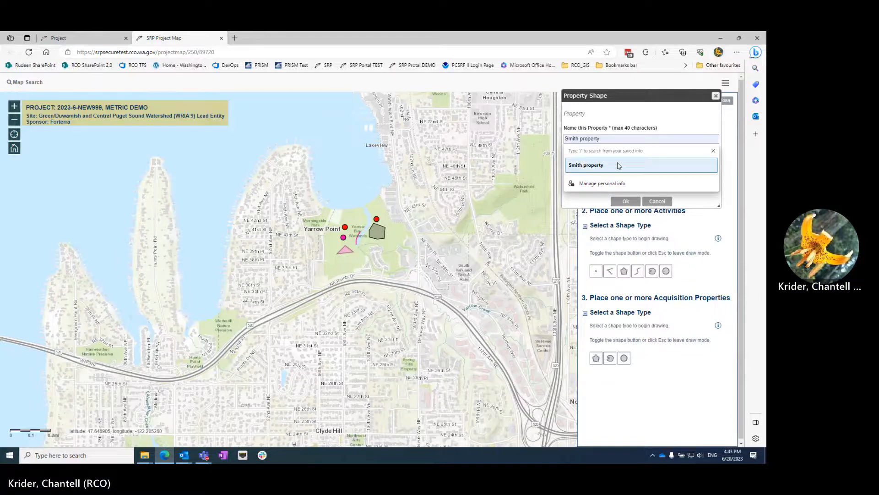
left_click(618, 165)
left_click(716, 166)
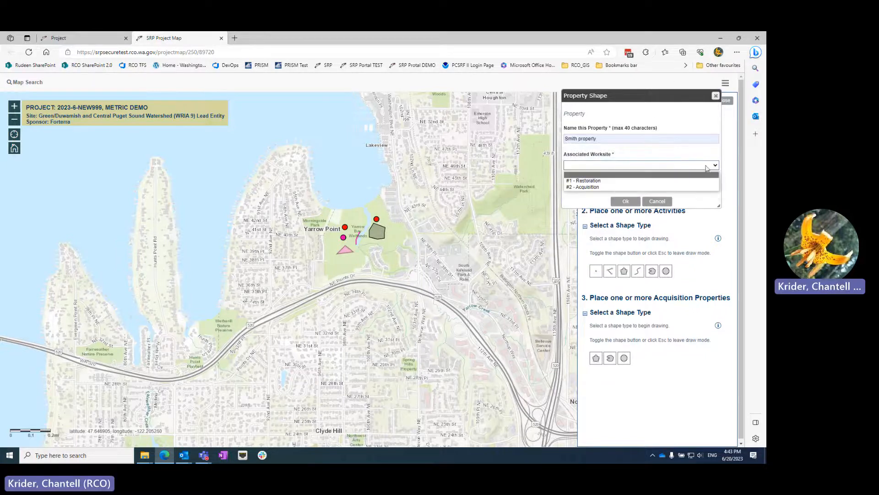
left_click(595, 181)
left_click(625, 201)
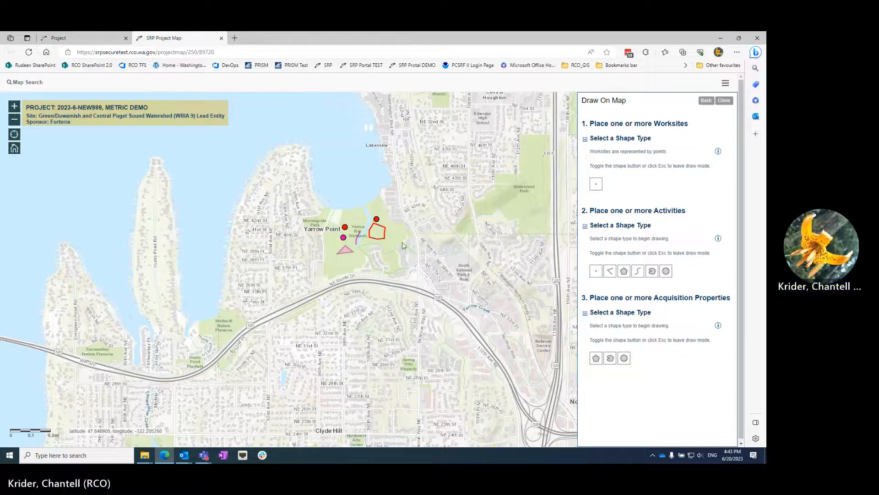
Save the map position framed closely around the worksites, activities and property at Yarrow Point
scroll(366, 239, "up", 1)
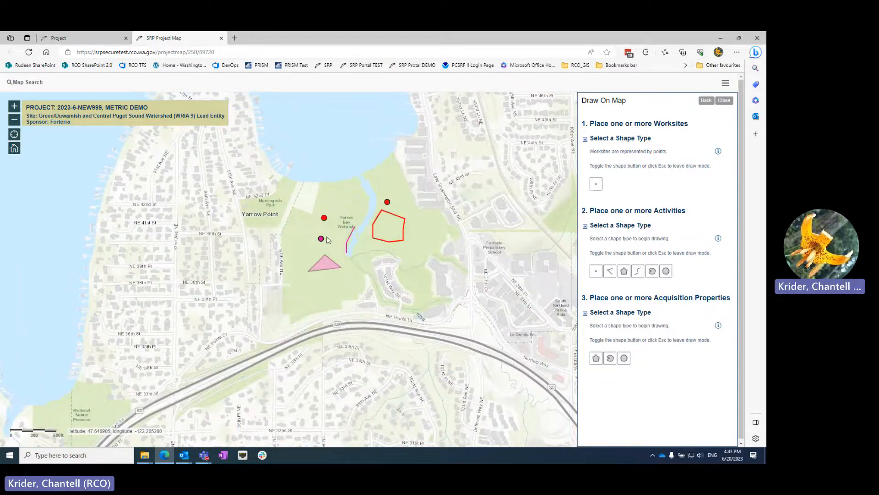
left_click(725, 85)
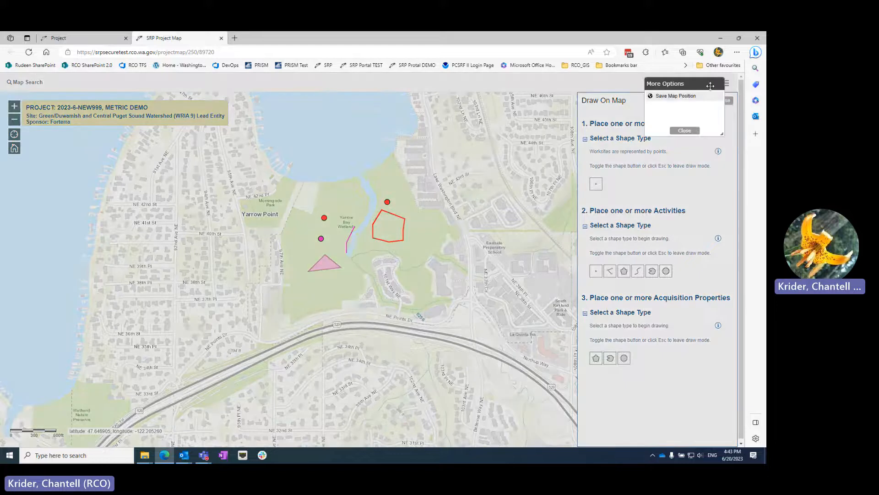
left_click(682, 99)
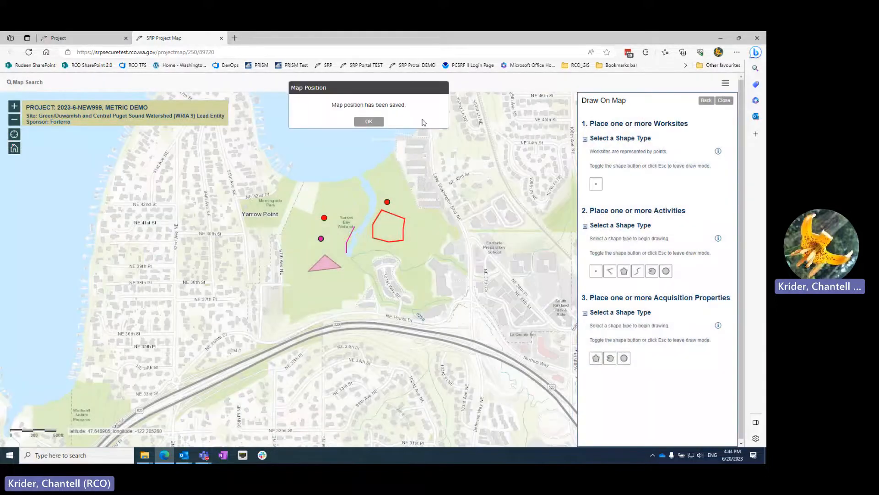
left_click(367, 122)
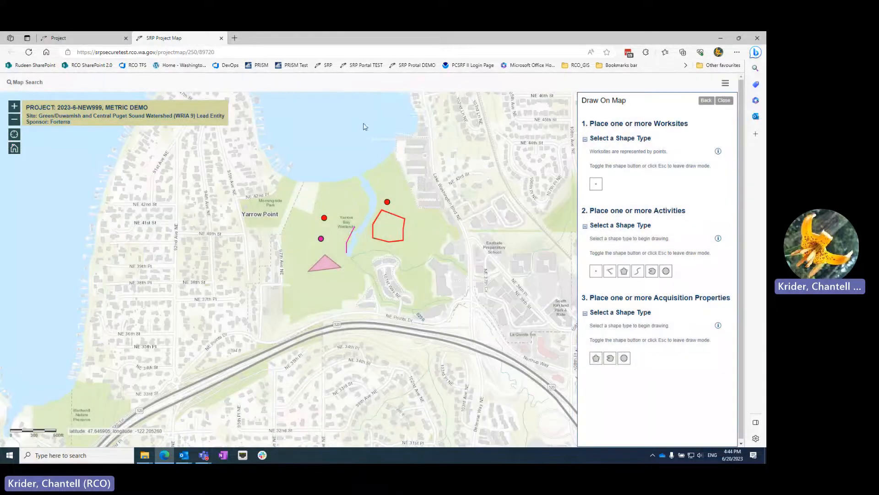
Close the project map and examine the drawn shapes in the project page's map preview
left_click(221, 39)
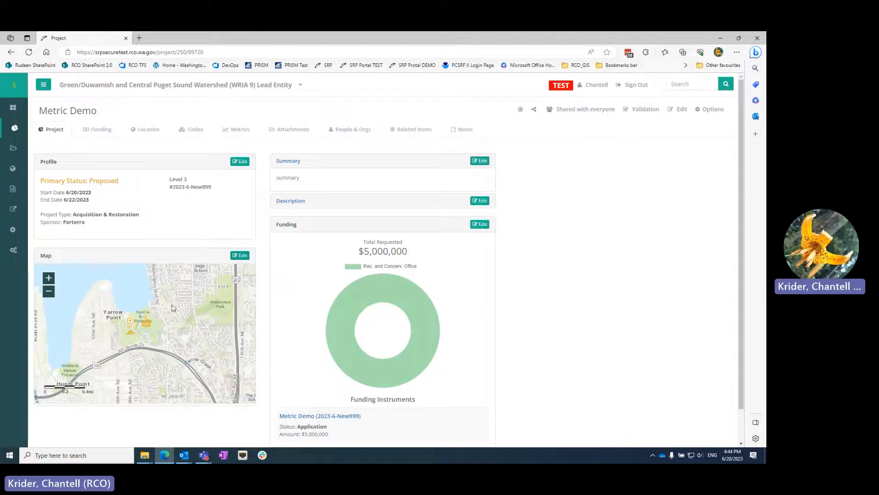
scroll(172, 307, "up", 1)
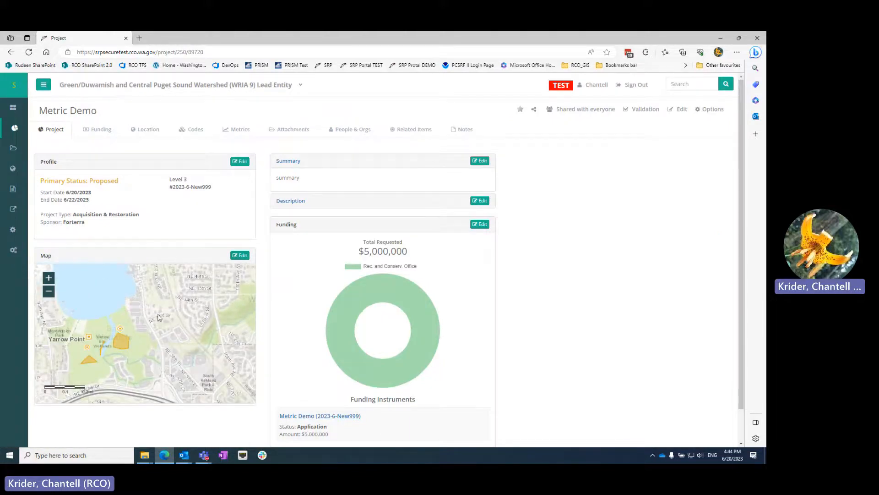
left_click_drag(131, 329, 150, 311)
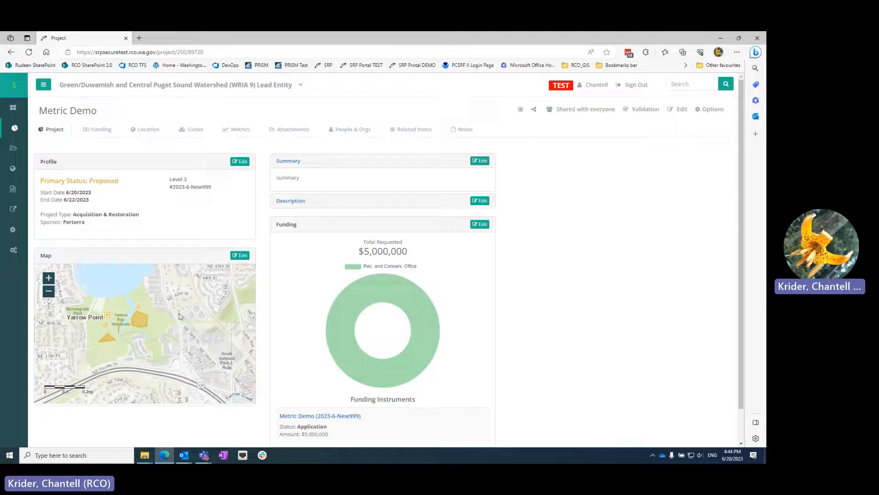
Open worktype selection for the project's metrics and choose Land under Real Property Acquisition for the acquisition property
left_click(241, 130)
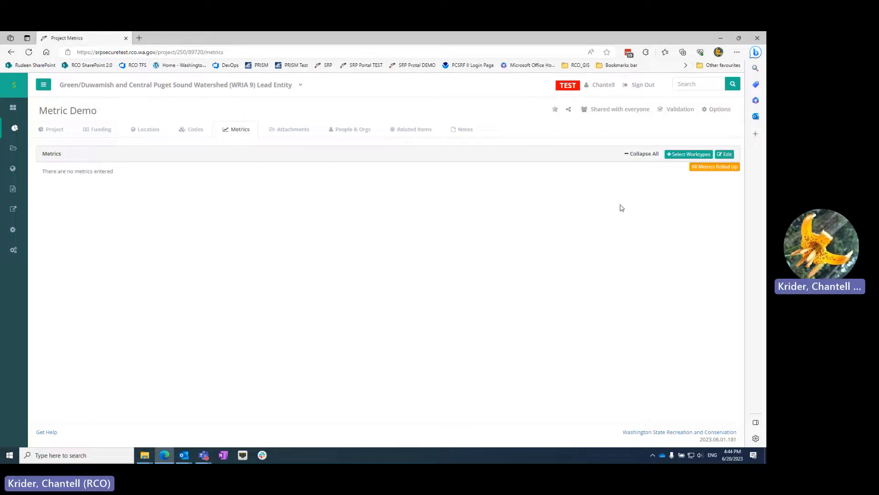
left_click(677, 155)
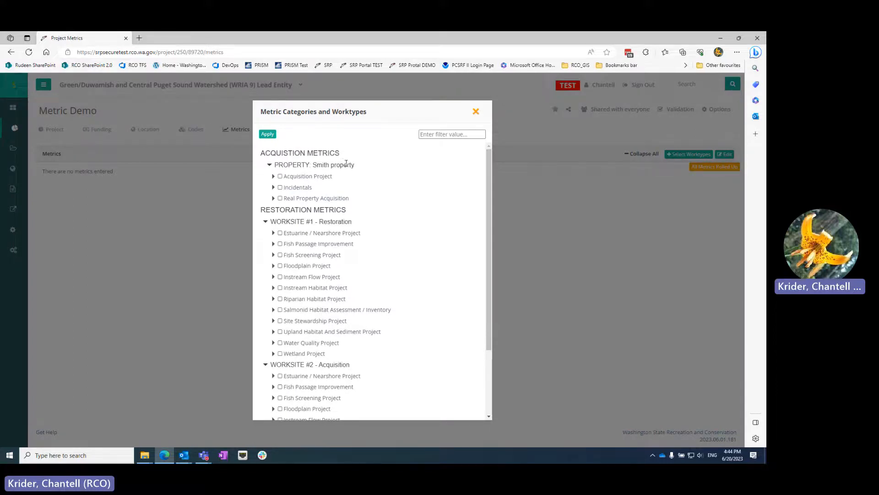
left_click(273, 198)
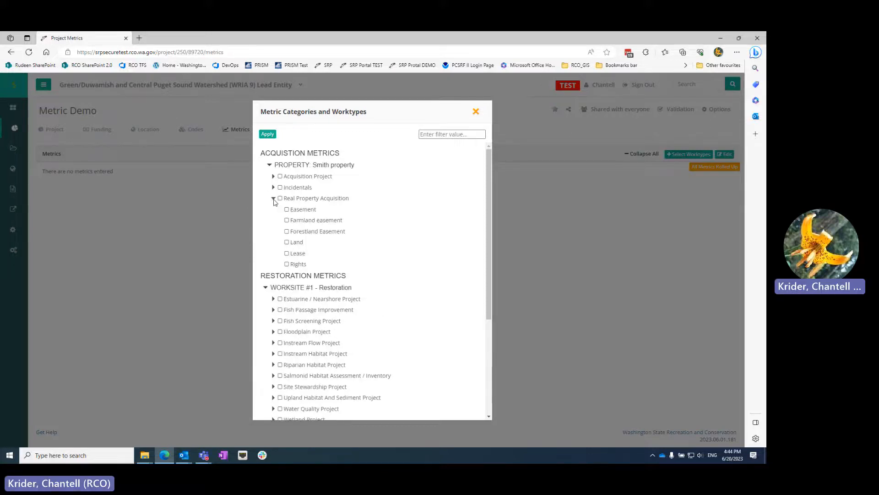
left_click(287, 243)
Select Culvert installed or improved (C.2.f.1) and riparian Planting (C.5.c.1) as worktypes for worksite #1 - Restoration
scroll(378, 252, "down", 3)
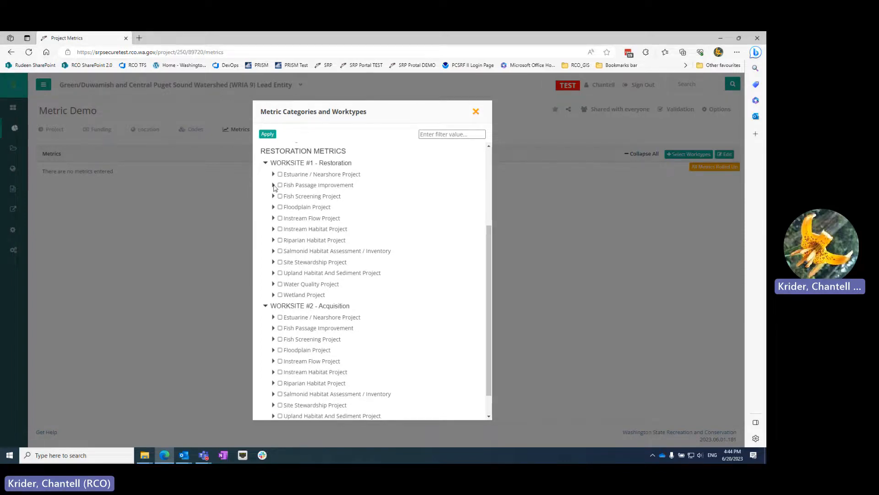
left_click(274, 185)
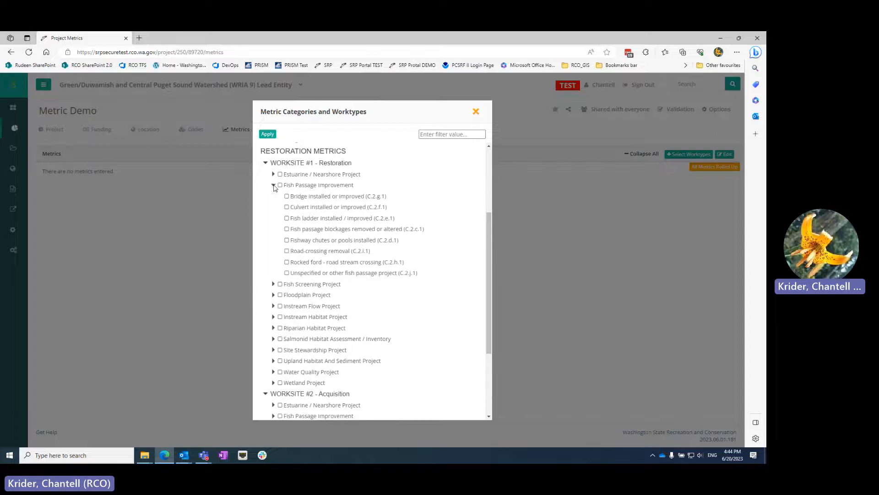
left_click(288, 207)
scroll(273, 234, "down", 3)
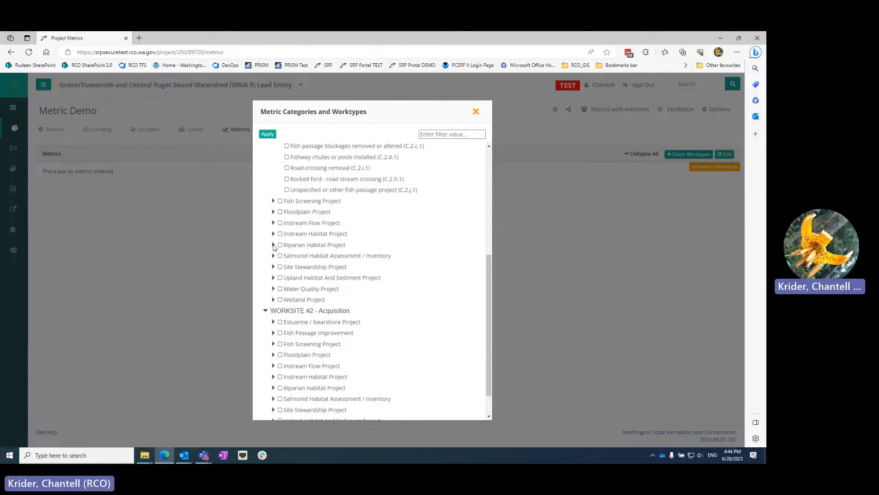
left_click(273, 245)
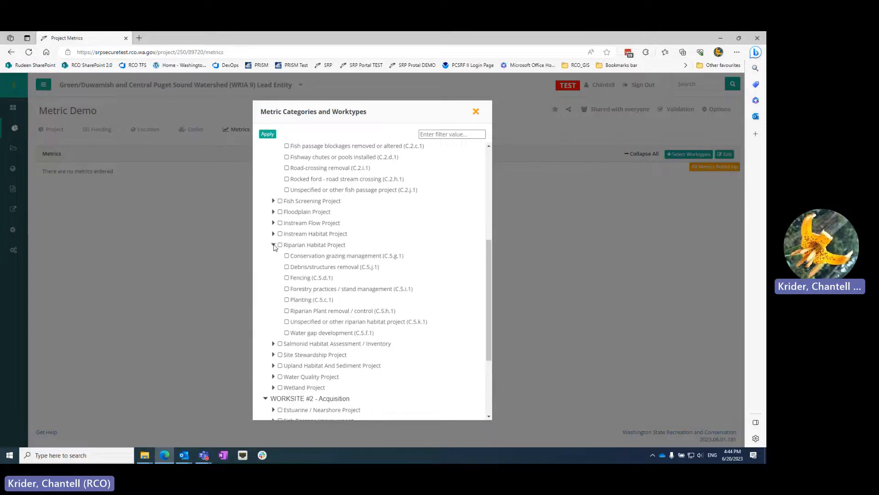
left_click(286, 300)
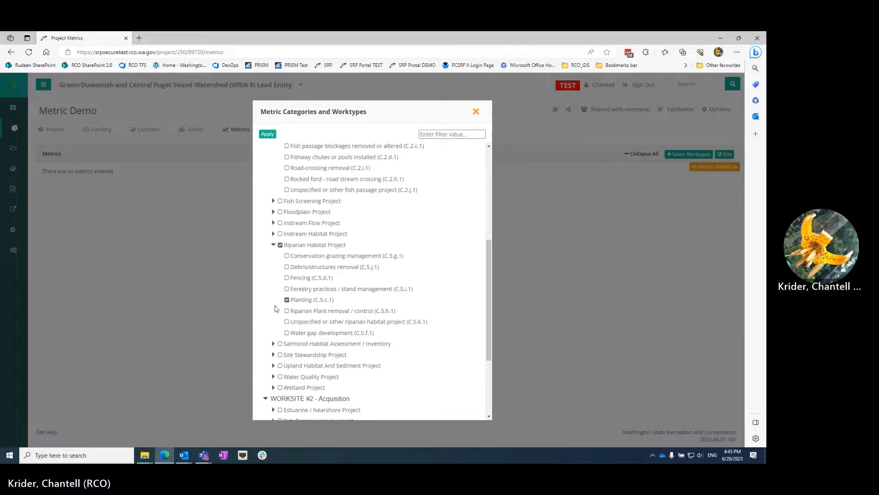
Select the riparian habitat worktype Fencing (C.5.d.1) for worksite #2 - Acquisition
scroll(336, 222, "down", 3)
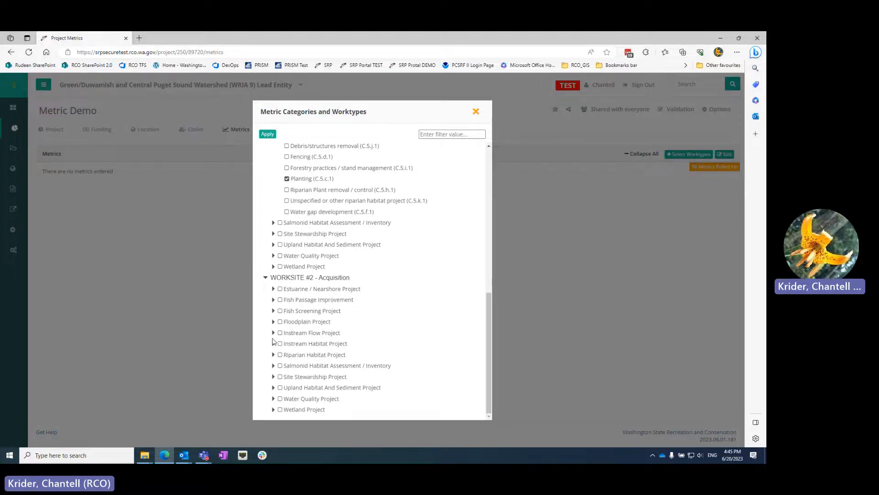
left_click(273, 355)
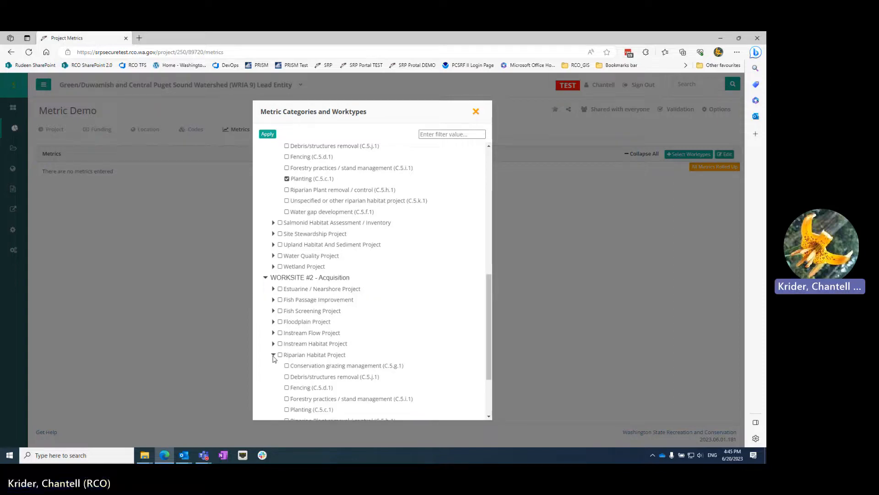
scroll(274, 358, "down", 2)
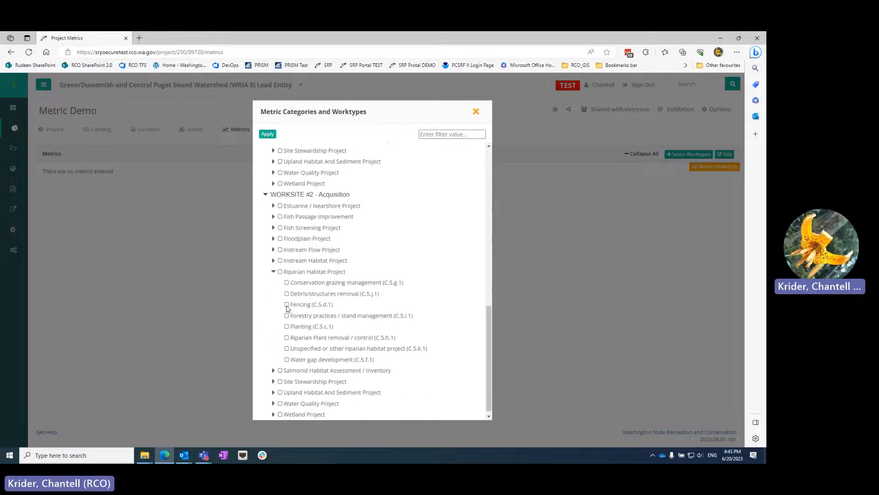
left_click(286, 305)
Review the worktypes chosen for the property and both worksites, apply the selection and close the worktype list
scroll(457, 318, "up", 5)
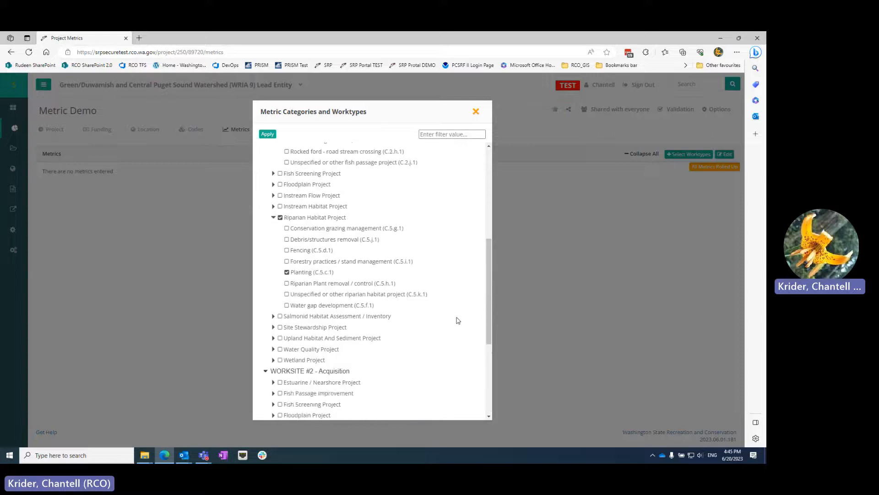
scroll(457, 318, "down", 2)
scroll(457, 320, "down", 2)
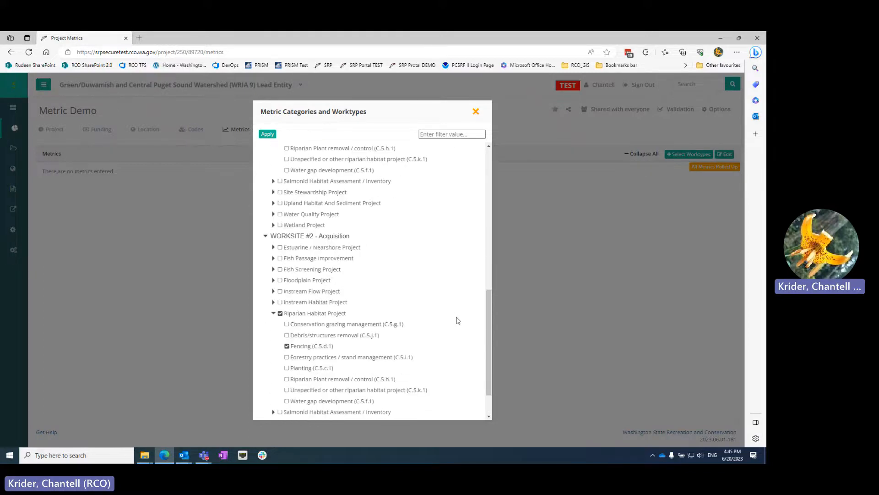
scroll(458, 320, "up", 9)
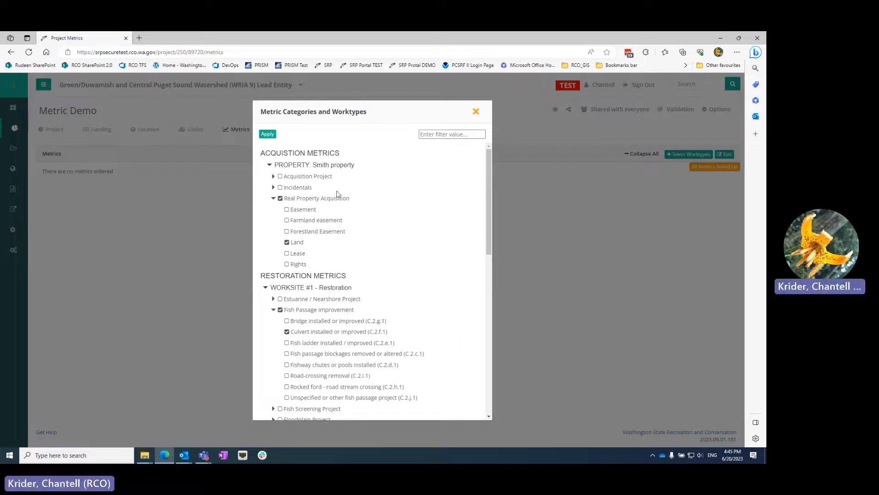
left_click(268, 136)
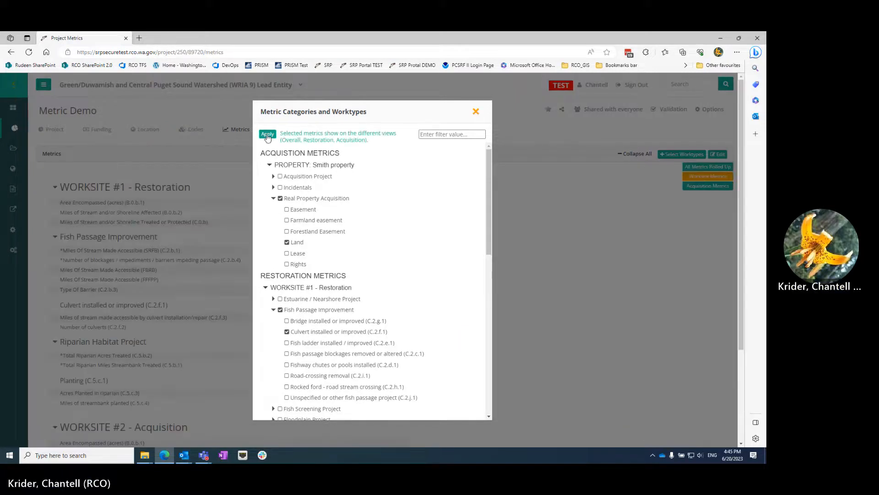
left_click(476, 112)
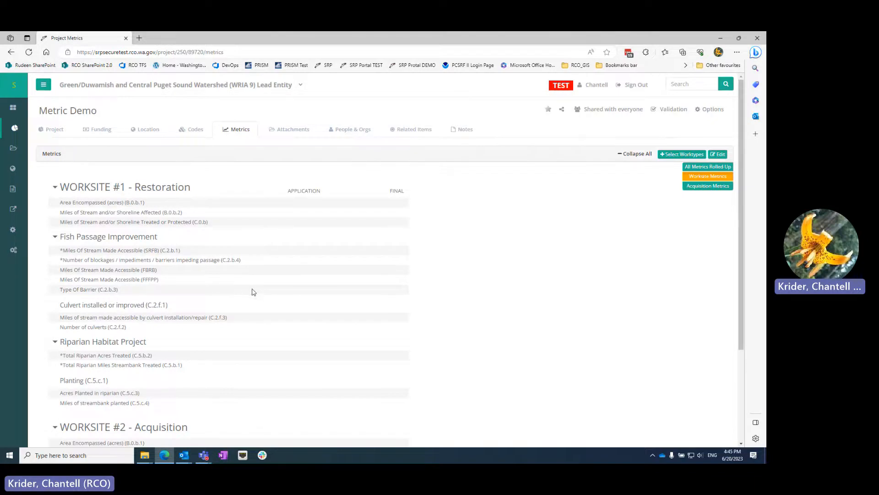
Look through the metrics listed for both worksites, then open the worksite metrics for editing and close them without entering values
scroll(274, 299, "down", 1)
scroll(274, 299, "down", 2)
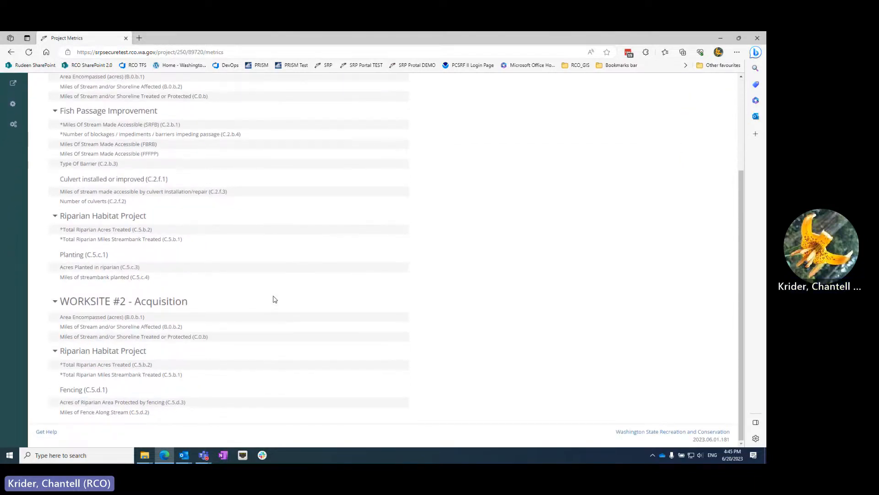
scroll(275, 299, "up", 3)
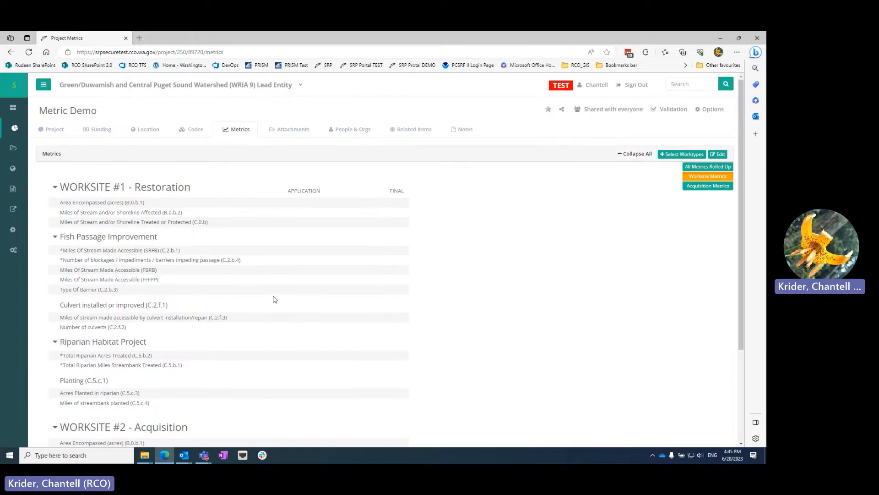
left_click(719, 155)
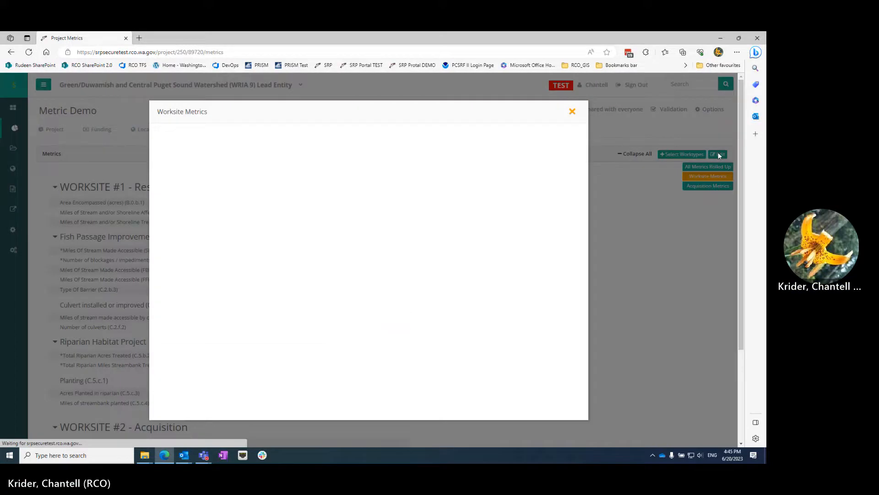
left_click(570, 113)
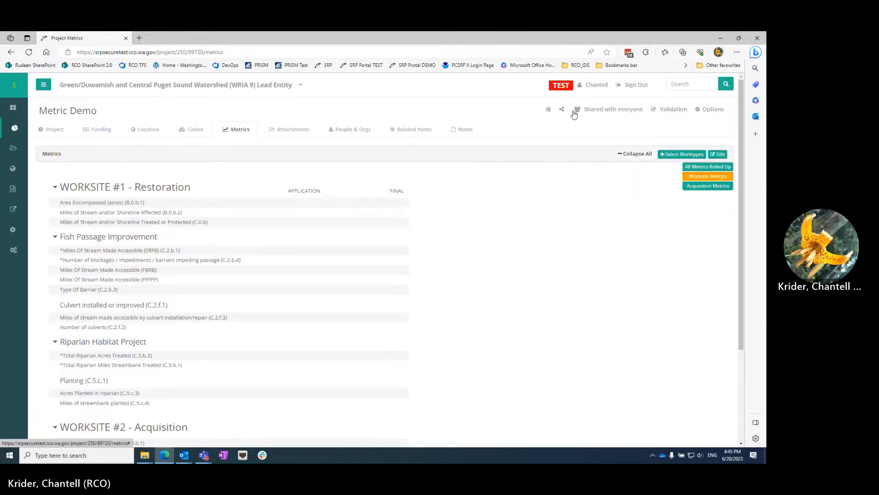
Edit the acquisition metrics: set the application miles of streambank protected by acquisition to 2 and try entering 2 as the final value
left_click(697, 186)
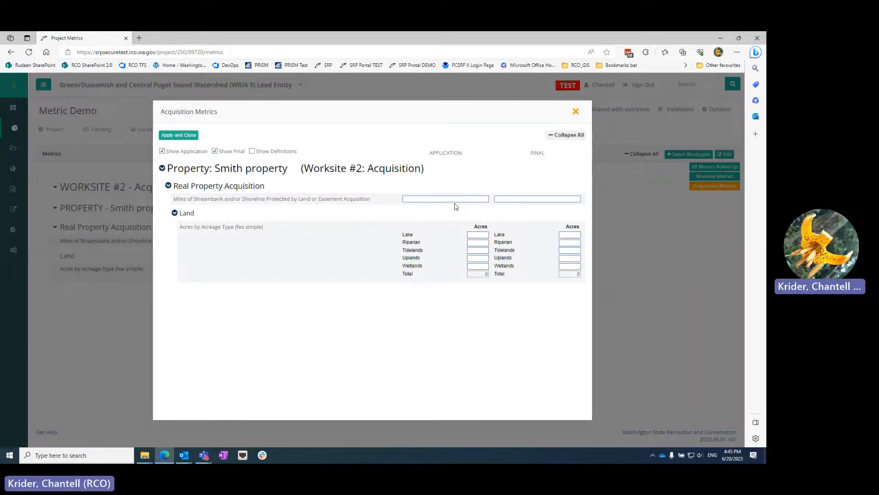
left_click(460, 199)
type("2")
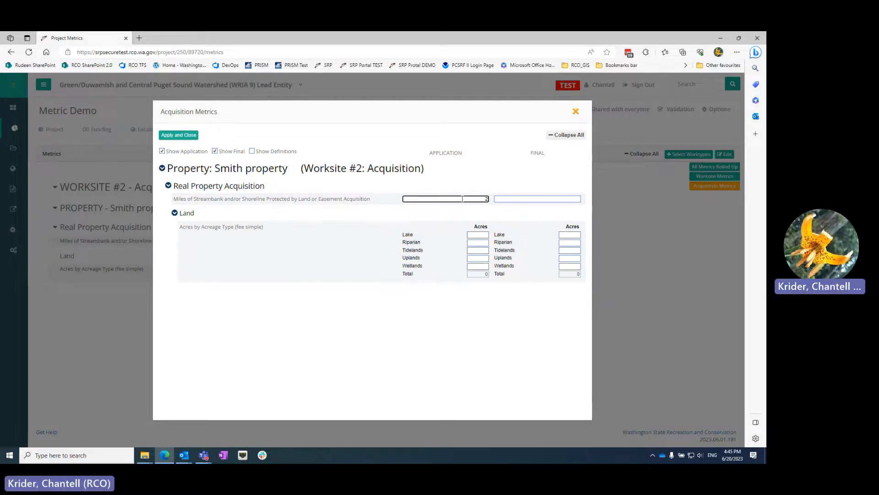
left_click(529, 200)
type("2")
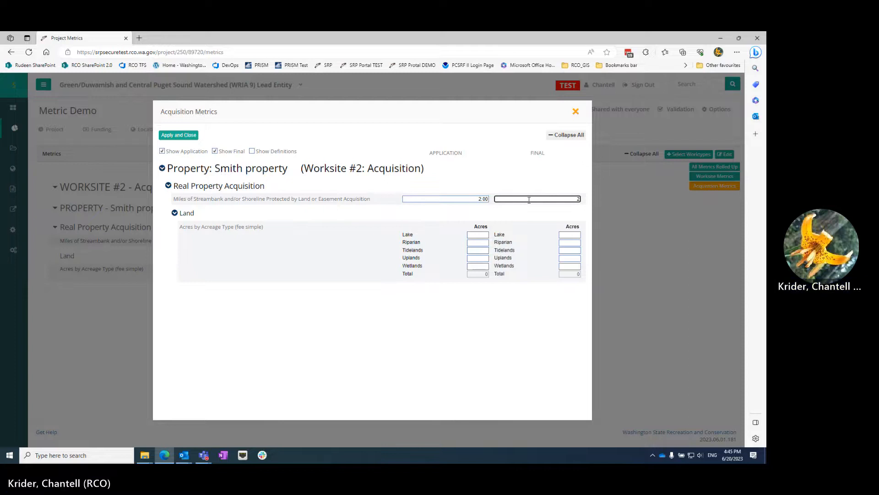
Set the property's application acreage to 1 acre riparian and 1 acre tidelands, then apply and close the acquisition metrics
left_click(485, 244)
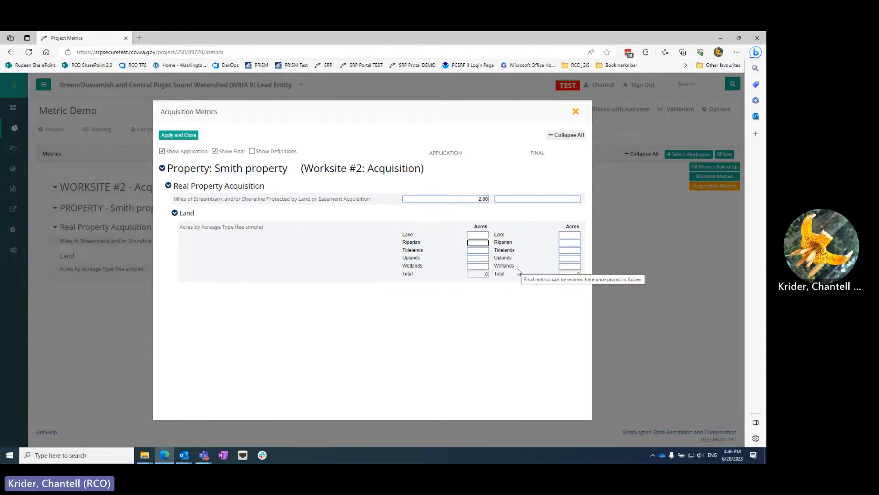
type("1")
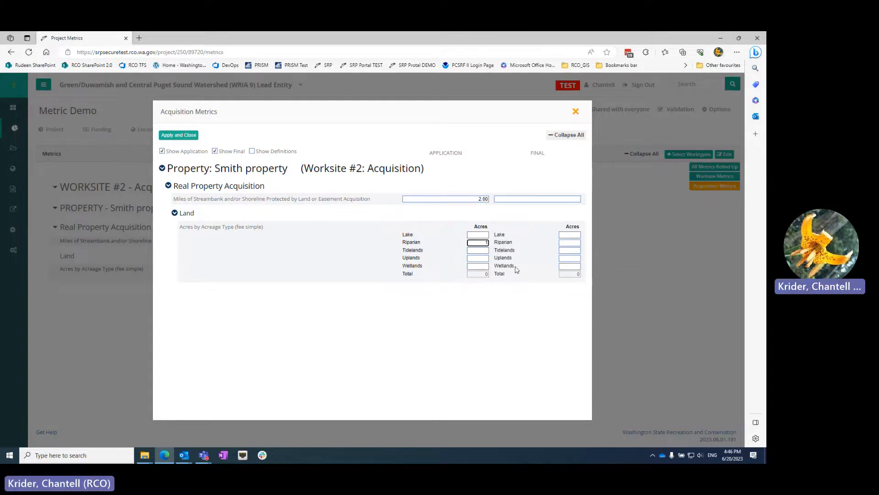
left_click(486, 251)
type("1")
left_click(488, 281)
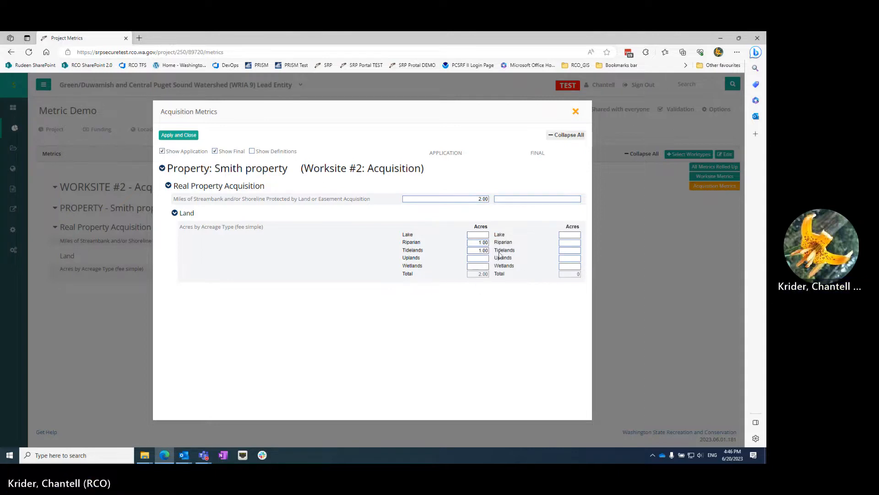
left_click(188, 135)
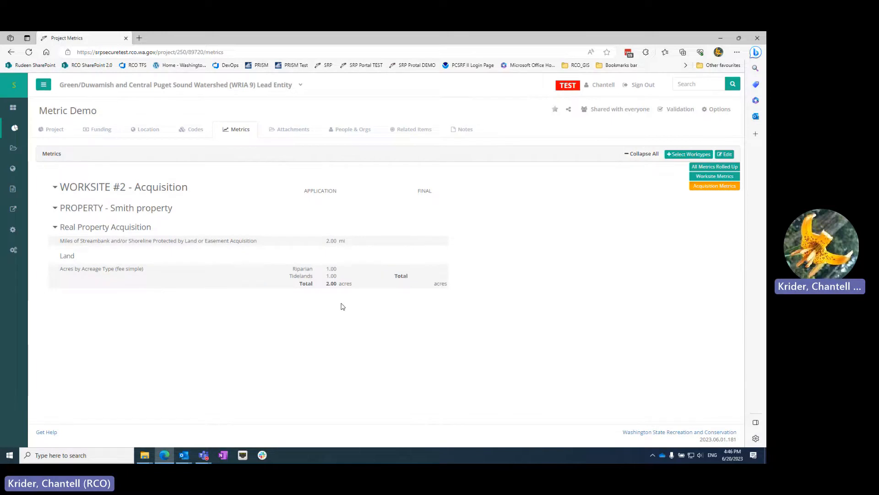
Edit the worksite metrics and set worksite #1's application area encompassed, stream miles affected and stream miles treated or protected to 1 each
left_click(703, 177)
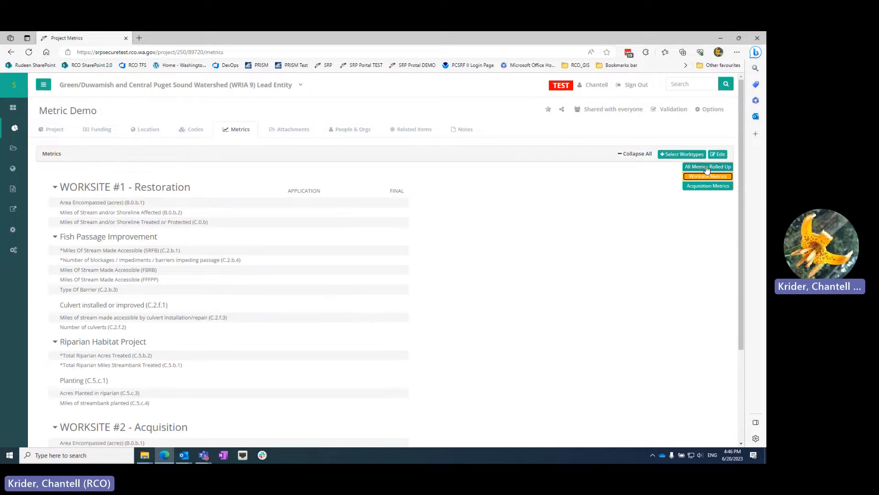
left_click(714, 154)
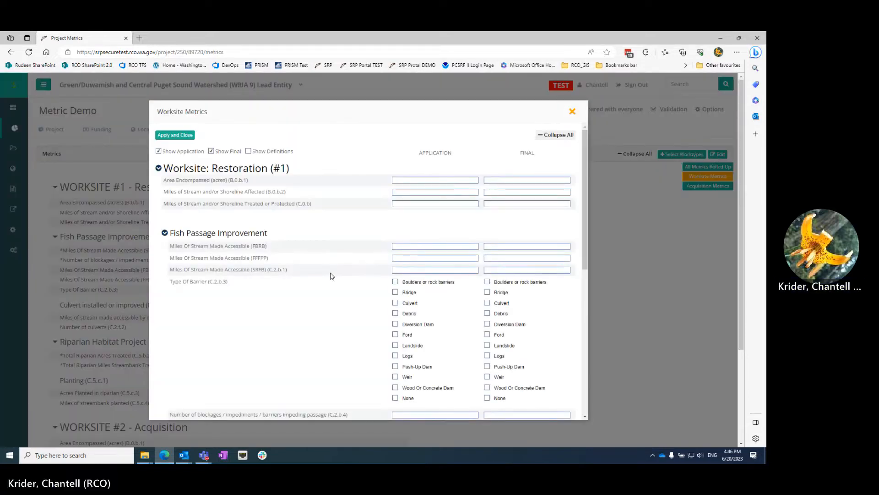
left_click(408, 181)
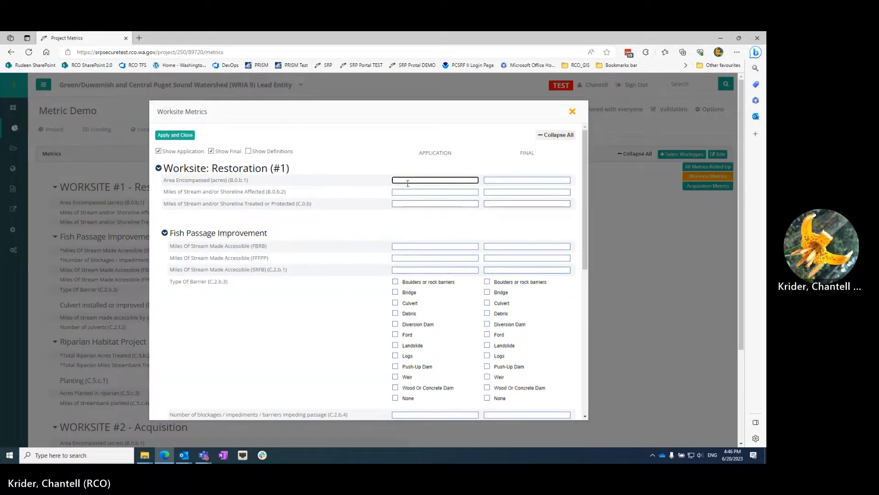
type("1")
left_click(412, 193)
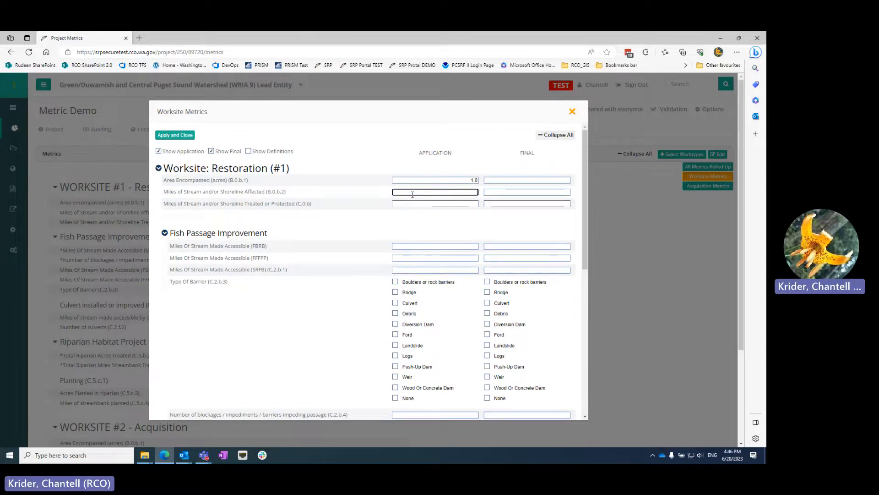
type("1")
key("Tab")
type("1")
For worksite #1's fish passage application, set Miles Of Stream Made Accessible (SRFB) to 1 and mark Culvert as the type of barrier
left_click(422, 246)
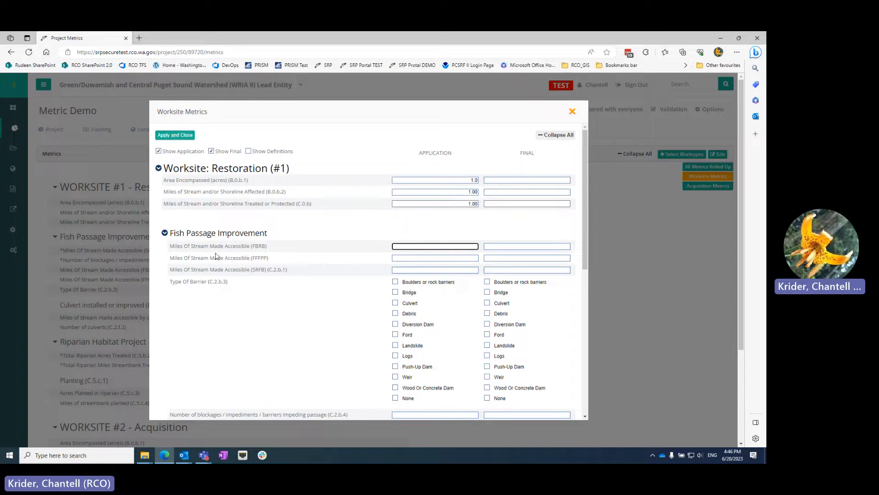
mouse_move(236, 244)
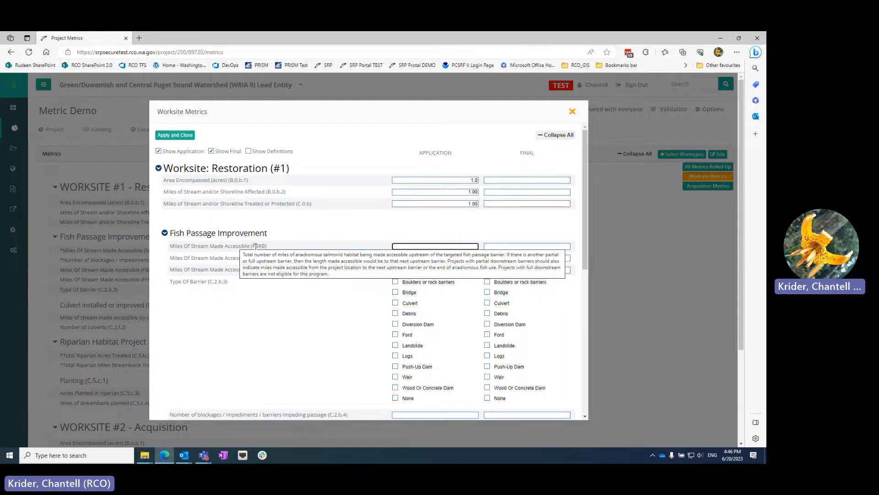
mouse_move(236, 260)
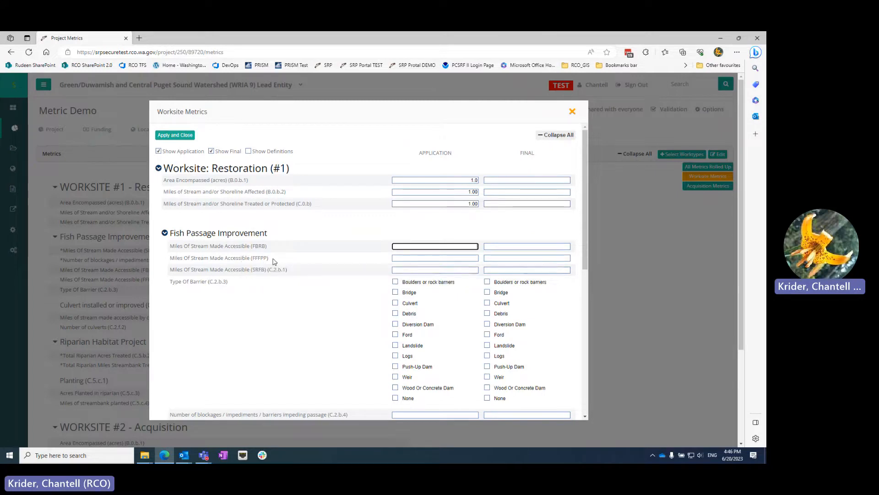
left_click(472, 269)
type("1")
left_click(362, 320)
left_click(395, 303)
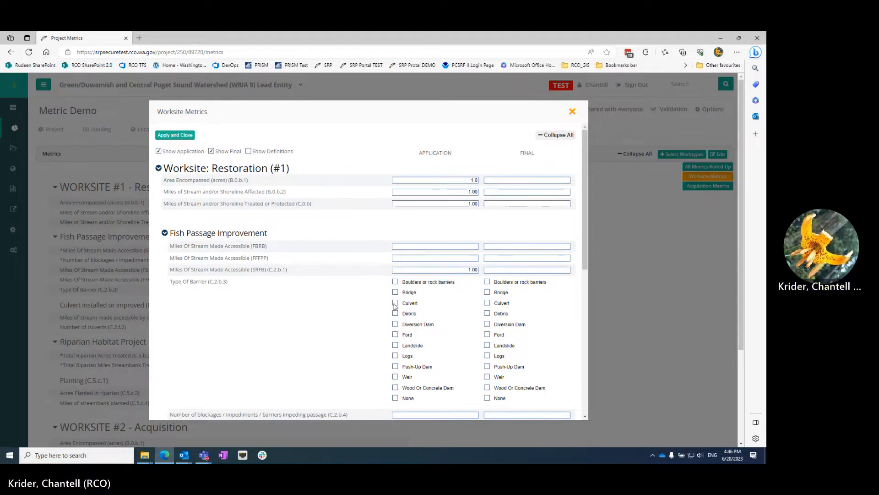
For worksite #1's application, set the number of blockages to 1, number of culverts to 1 and stream miles made accessible by culvert to 2
scroll(362, 328, "down", 5)
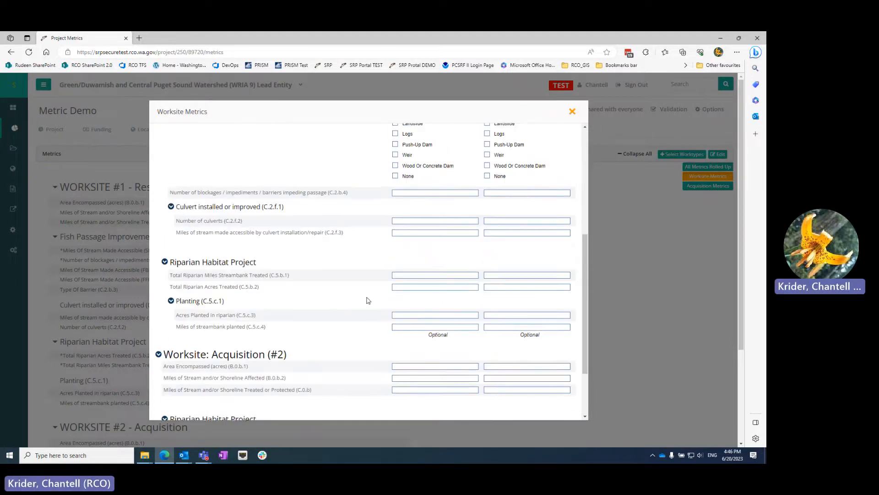
left_click(426, 191)
type("1")
left_click(409, 219)
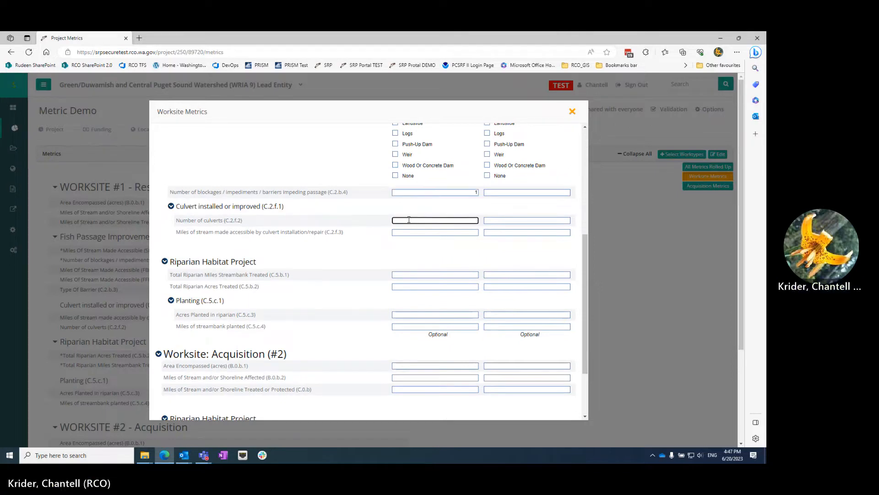
left_click(414, 232)
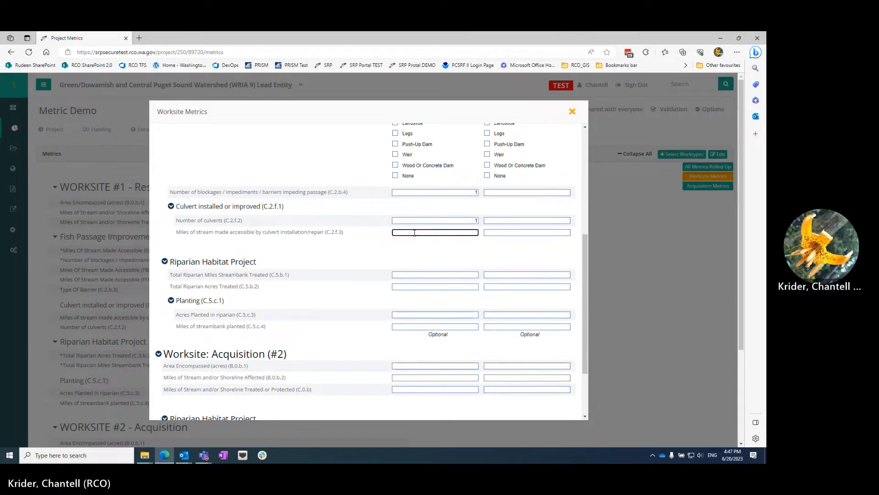
For worksite #1's application, set riparian streambank miles treated, riparian acres treated, riparian acres planted and streambank miles planted to 1 each
left_click(426, 275)
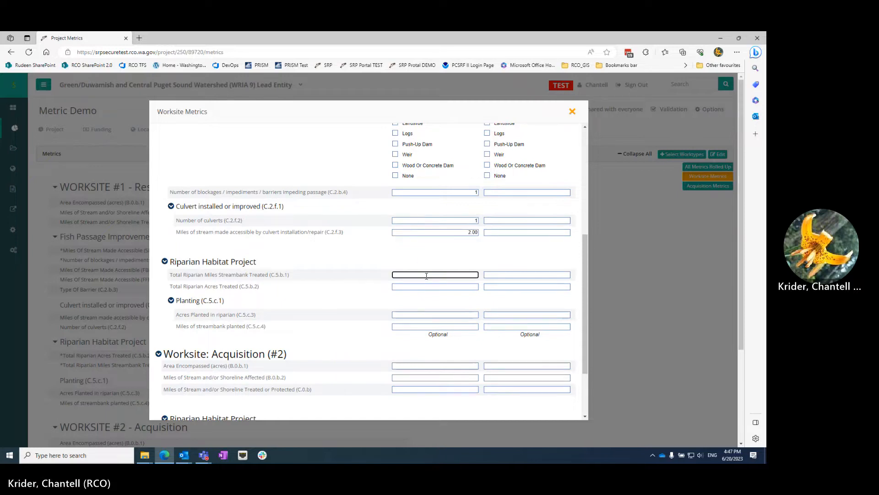
type("1")
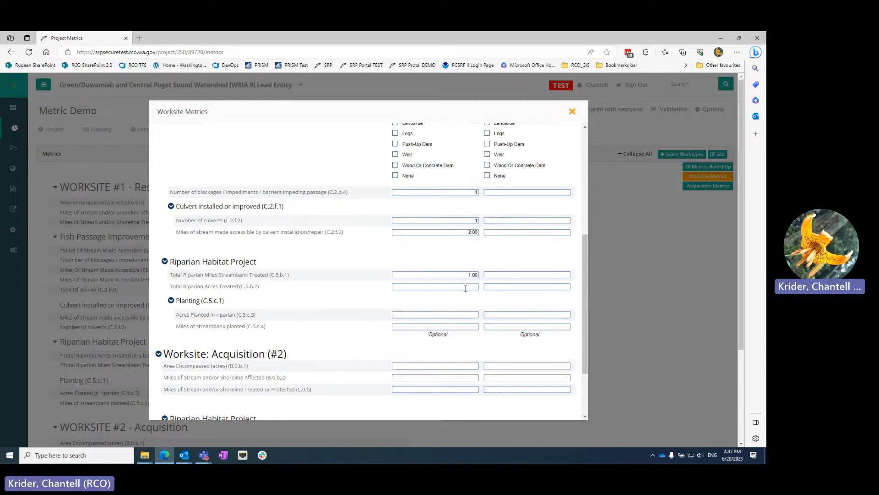
left_click(468, 286)
type("1")
left_click(468, 316)
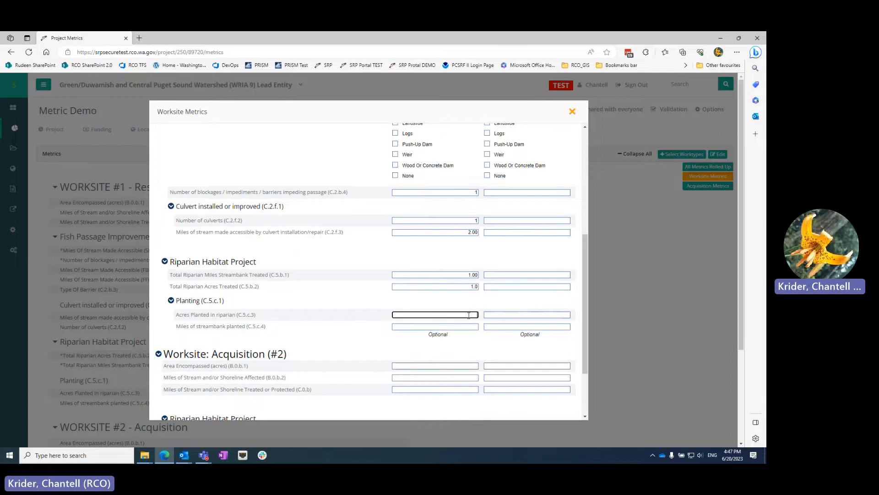
type("1")
left_click(469, 326)
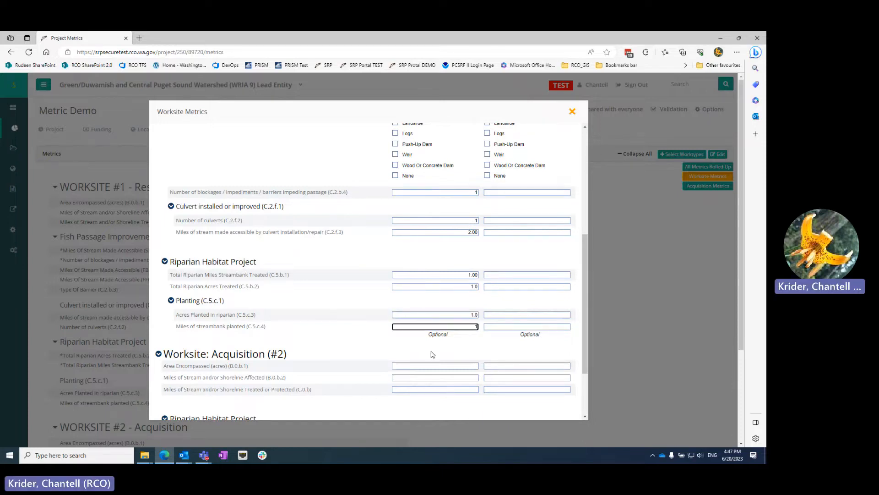
For worksite #2's application, set area encompassed to 2 acres, and stream miles affected and stream miles treated or protected to 1 each
scroll(453, 275, "down", 2)
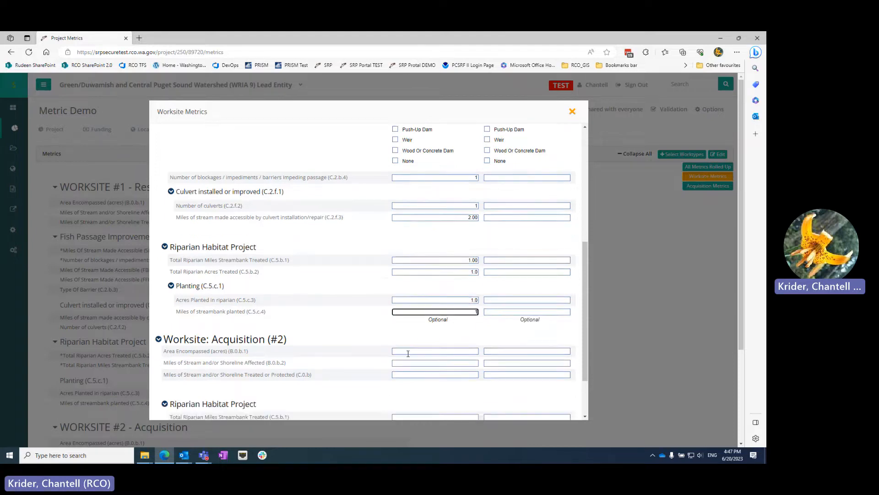
left_click(457, 282)
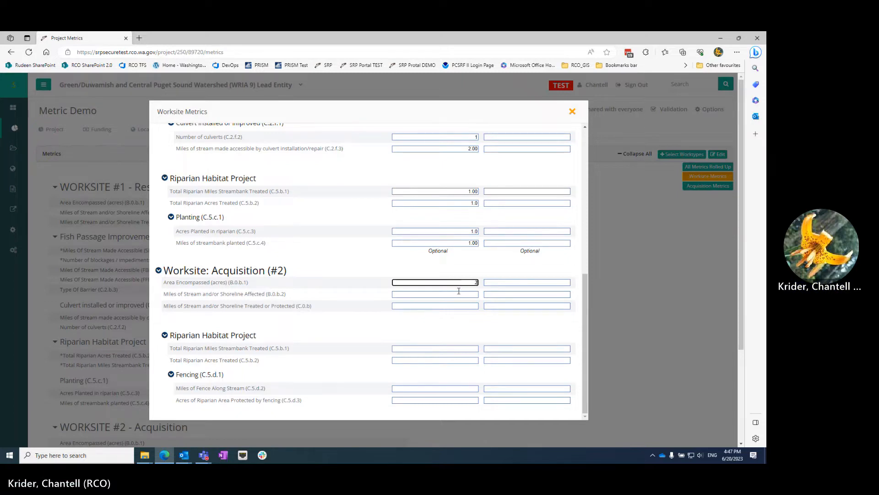
left_click(459, 292)
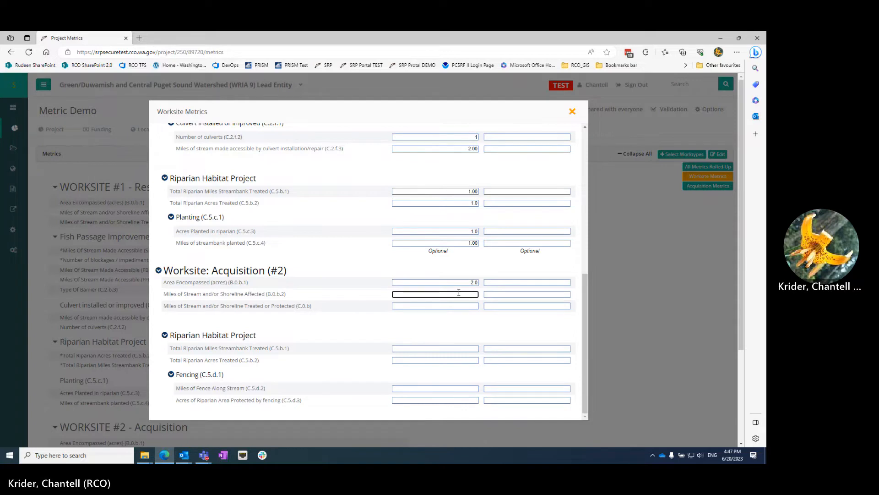
type("1")
key("Tab")
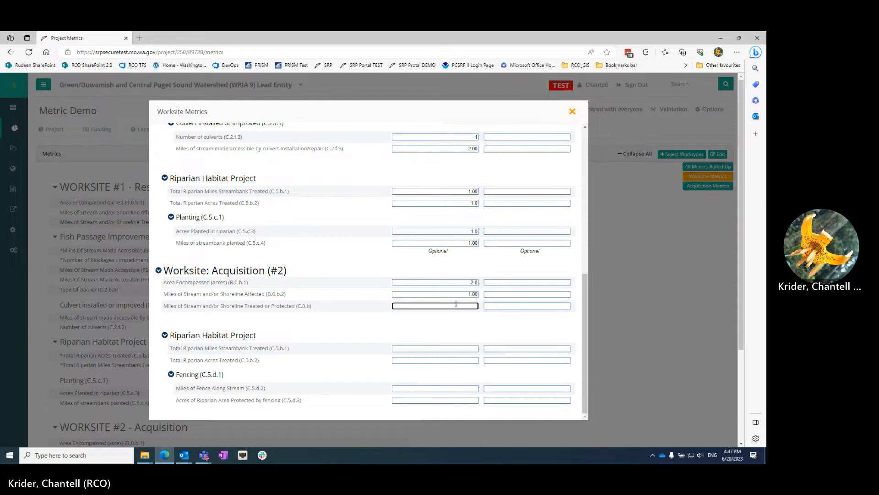
type("1")
For worksite #2's application, set riparian streambank miles treated, riparian acres treated, miles of fence along stream and acres protected by fencing to 1 each
left_click(451, 348)
type("1")
key("Tab")
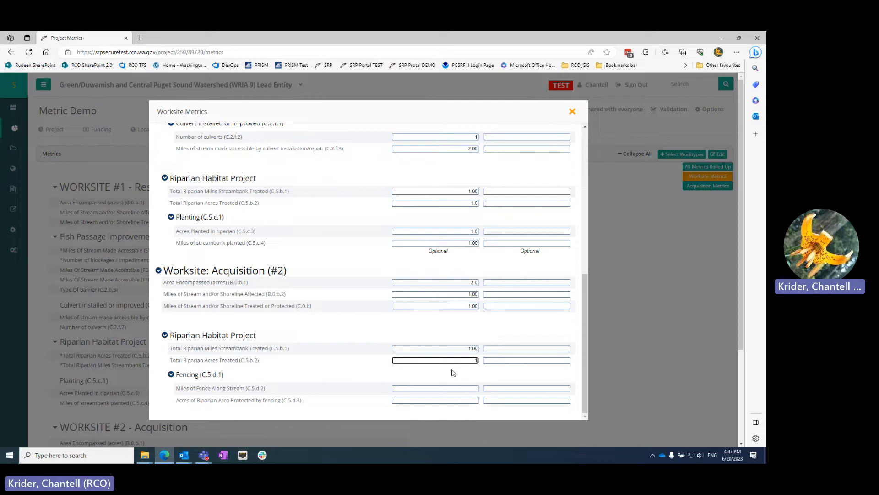
type("1")
left_click(463, 389)
type("1")
key("Tab")
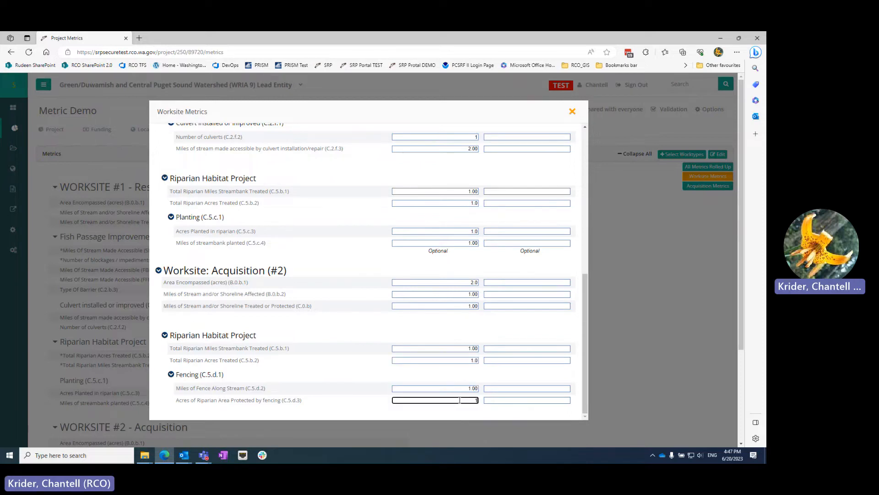
scroll(459, 400, "down", 3)
type("1")
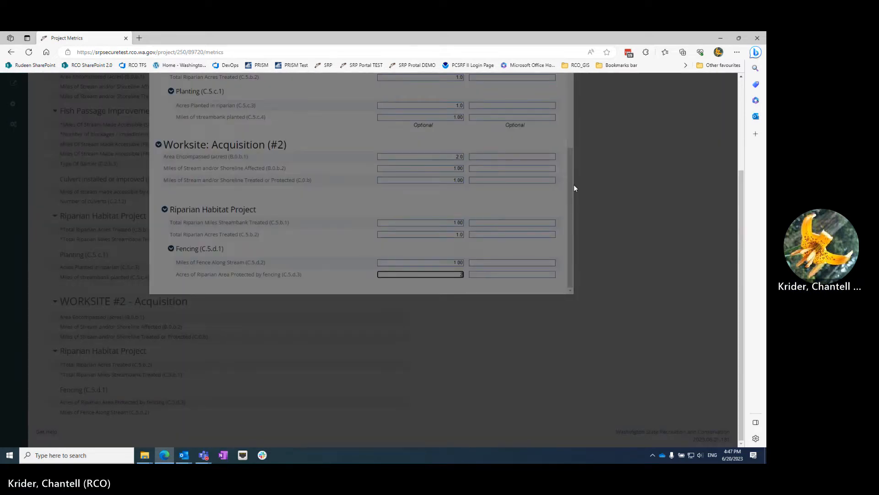
Review the entered worksite values, apply and close the worksite metrics, and look over the metrics listed for both worksites
left_click_drag(573, 185, 567, 83)
scroll(651, 215, "up", 3)
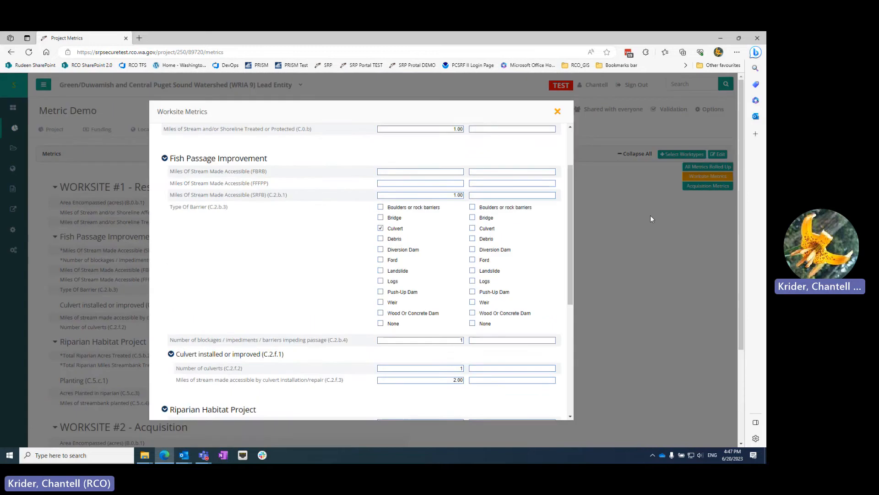
scroll(501, 151, "up", 1)
scroll(500, 152, "up", 2)
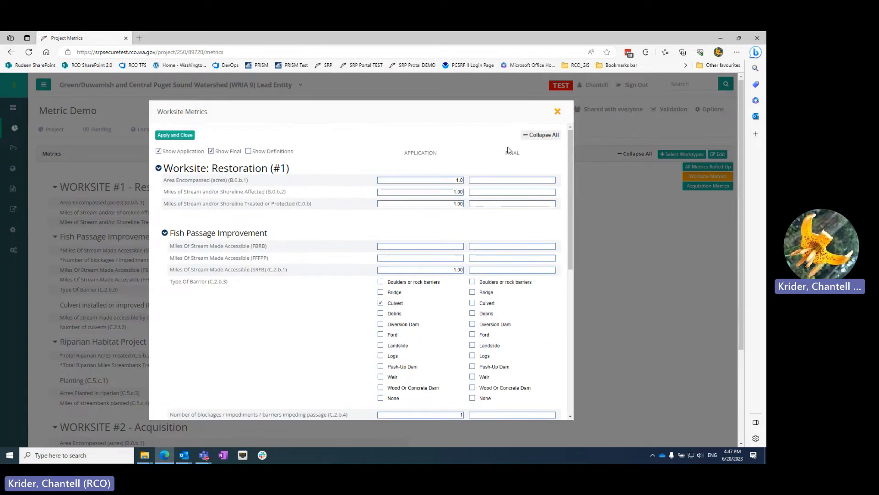
left_click(174, 136)
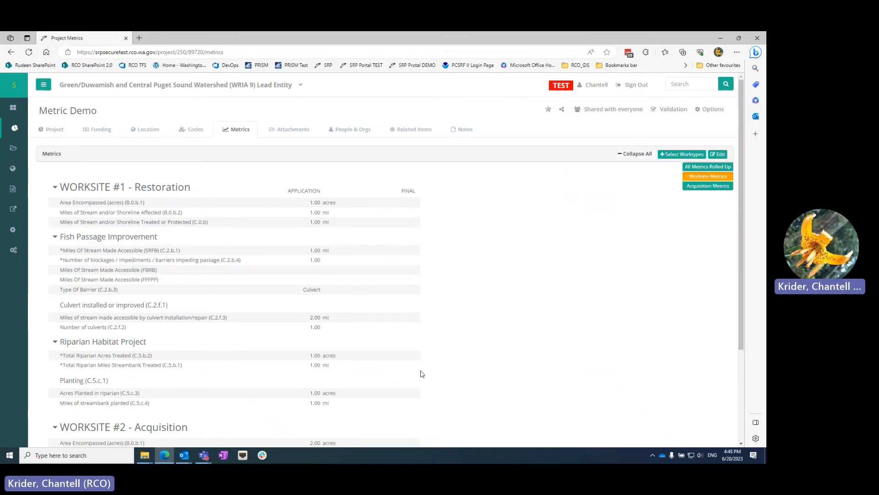
scroll(422, 374, "down", 2)
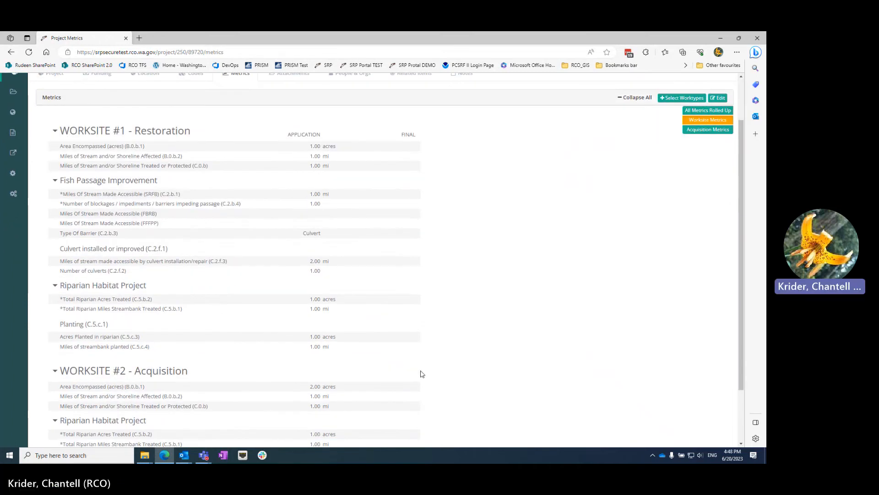
scroll(421, 374, "up", 2)
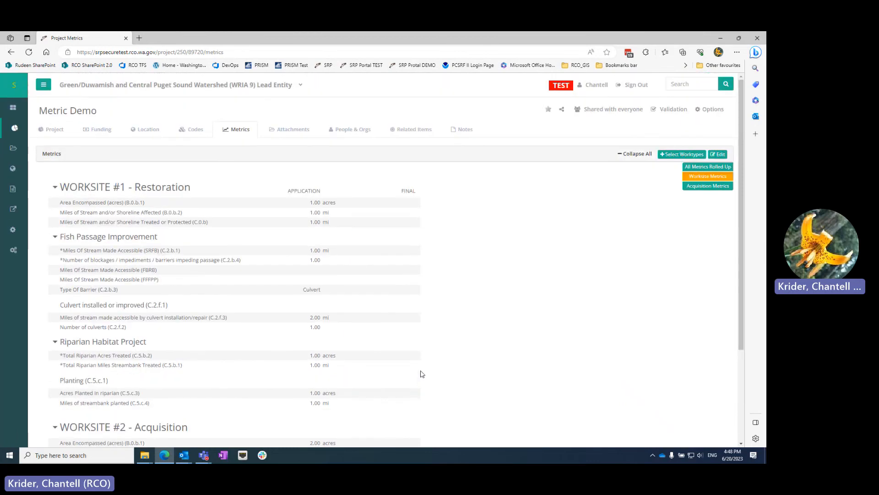